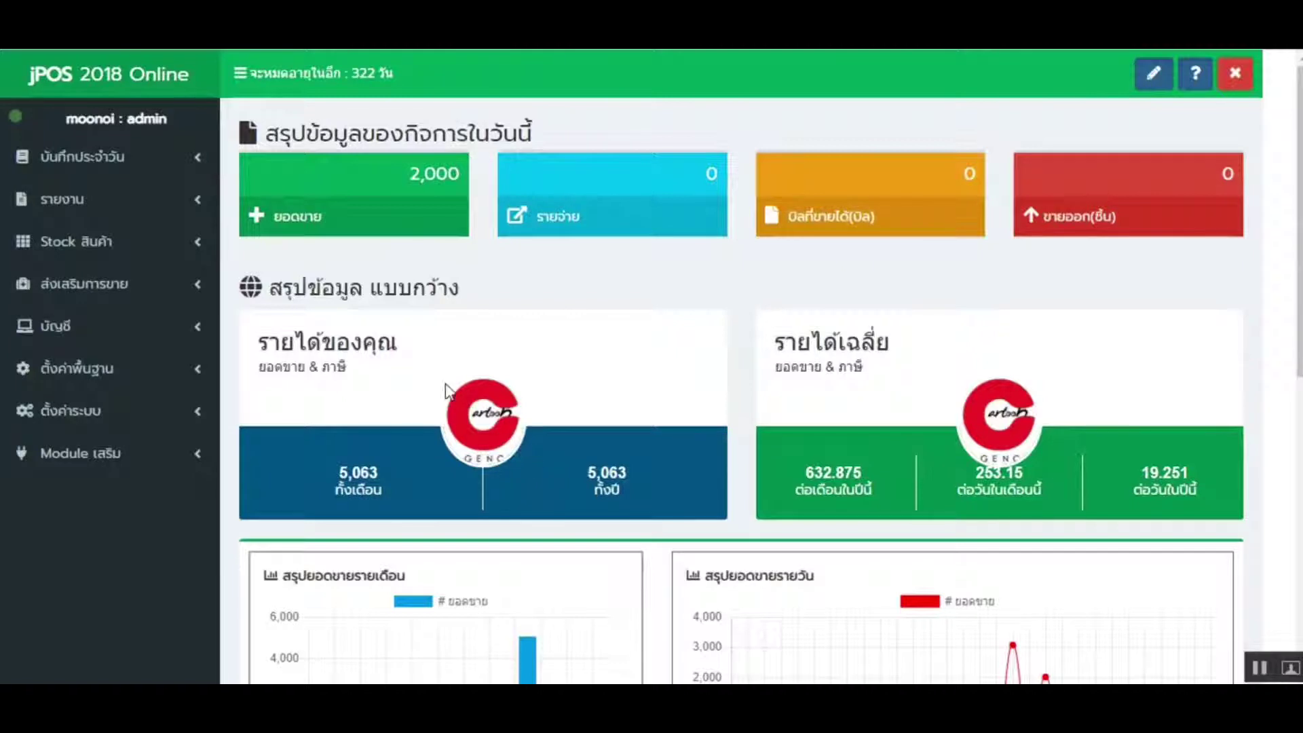
- Expand the Stock menu, review bill 5 for 72,000 in the PO list, and start a new order
left_click(108, 243)
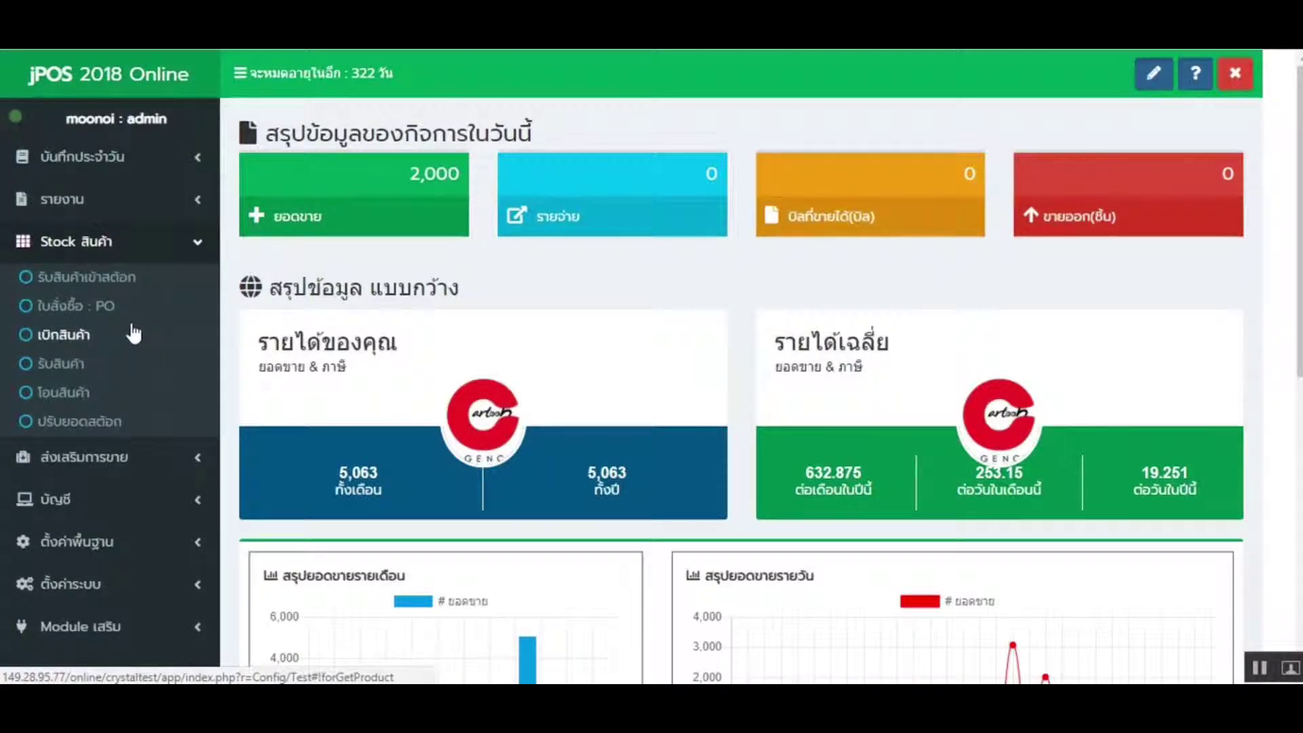
left_click(98, 241)
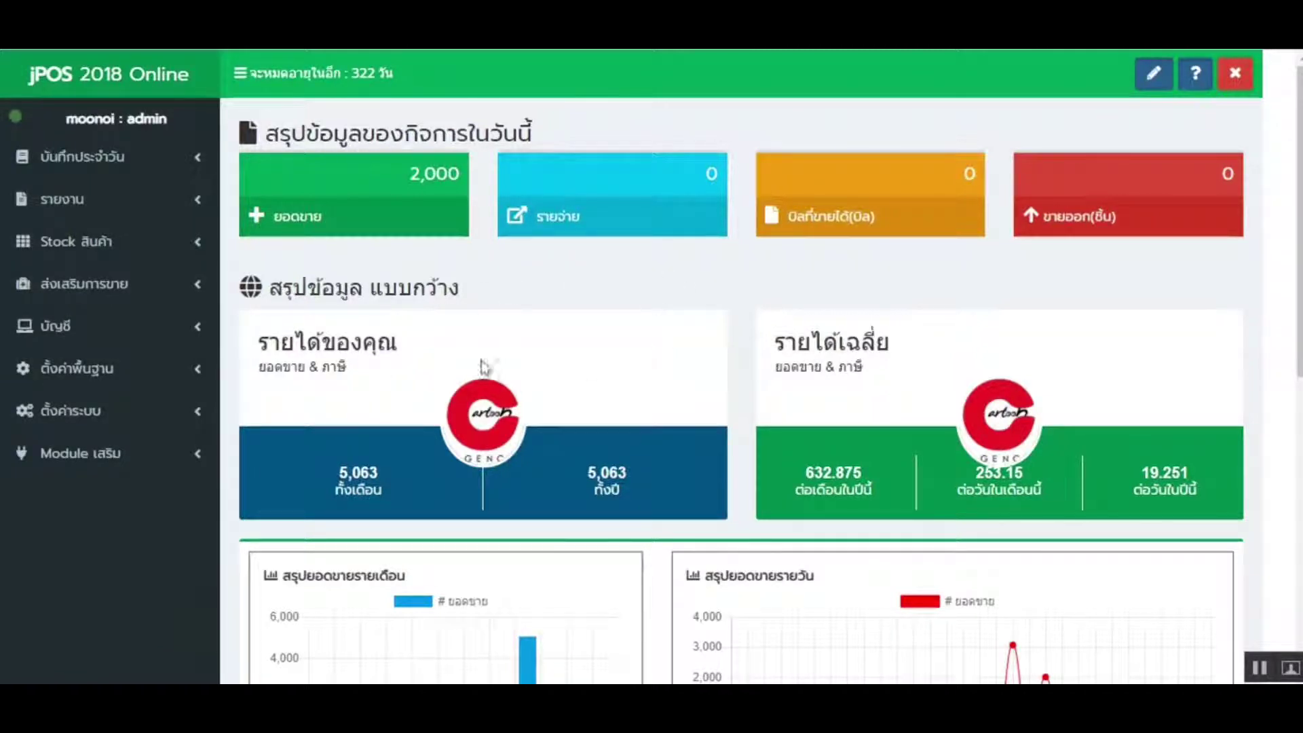
left_click(99, 251)
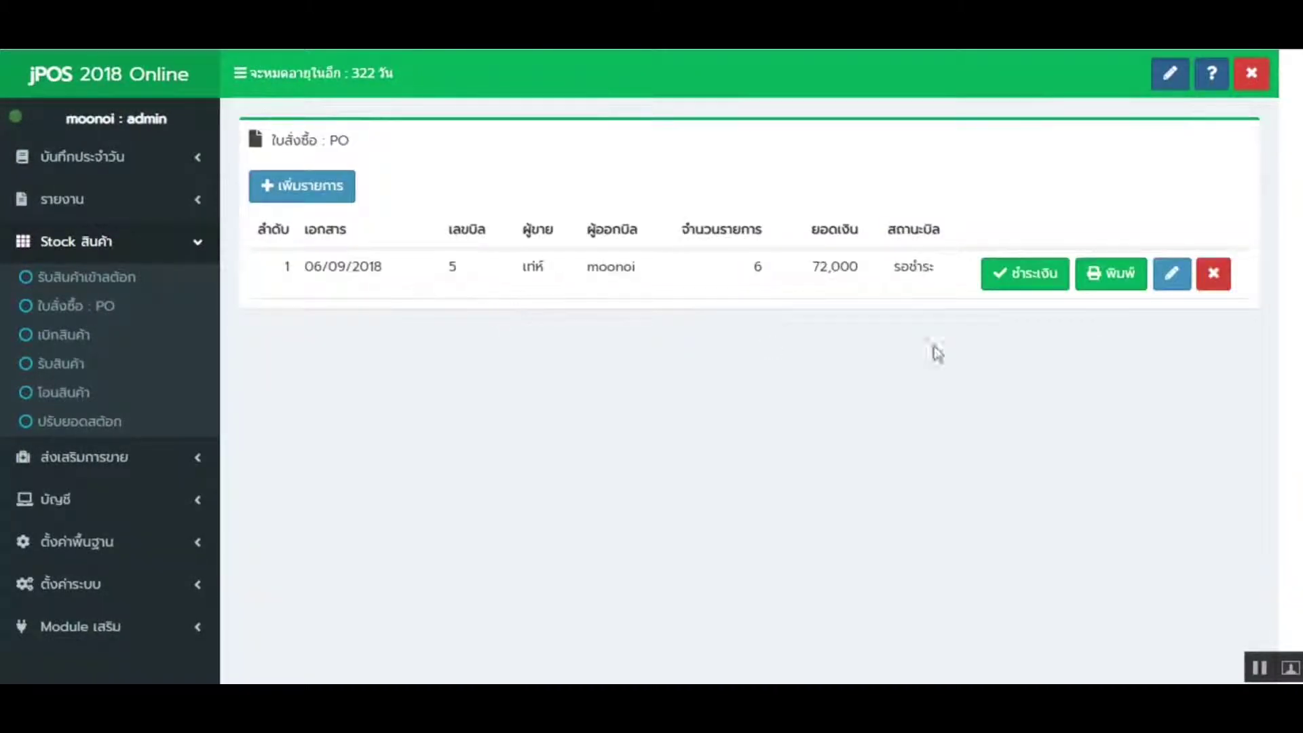
left_click_drag(523, 280, 909, 271)
left_click(814, 384)
left_click(311, 196)
- Enter the seller's name and phone number, with '-' for email and address
left_click(420, 231)
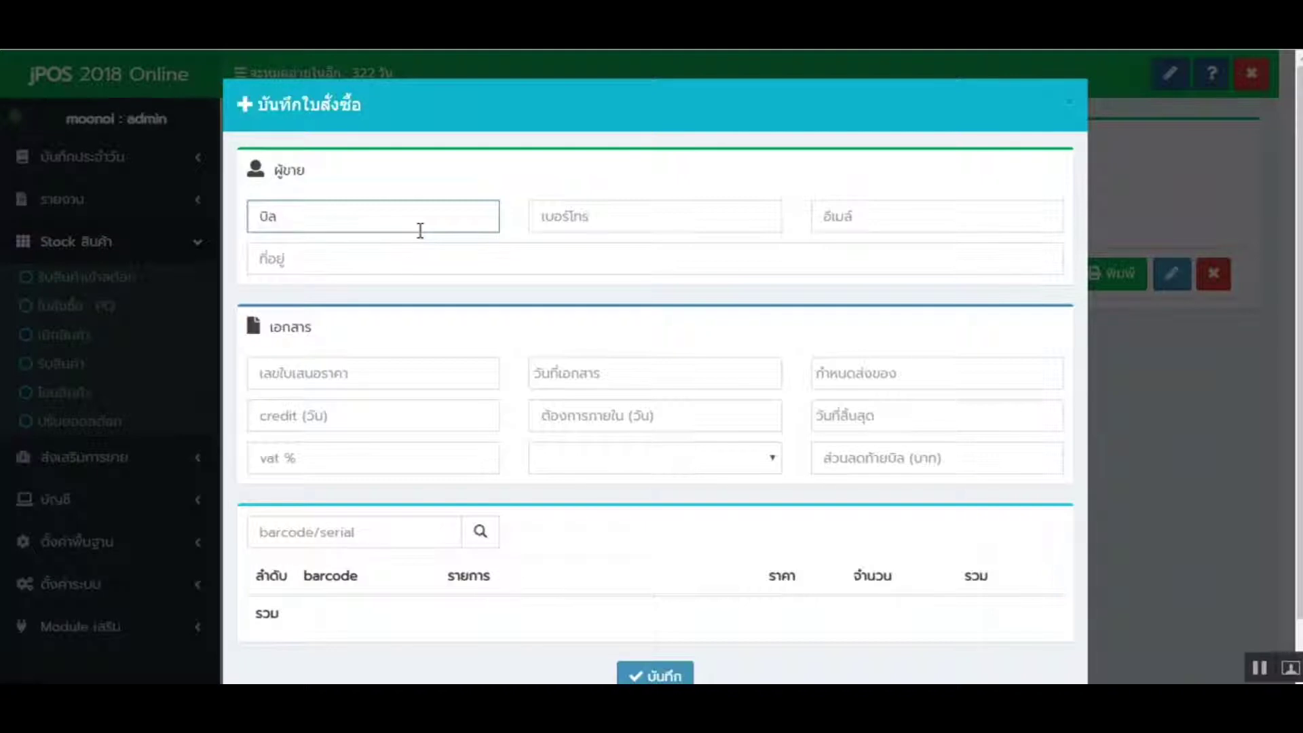
type("บิลลบ")
left_click(690, 212)
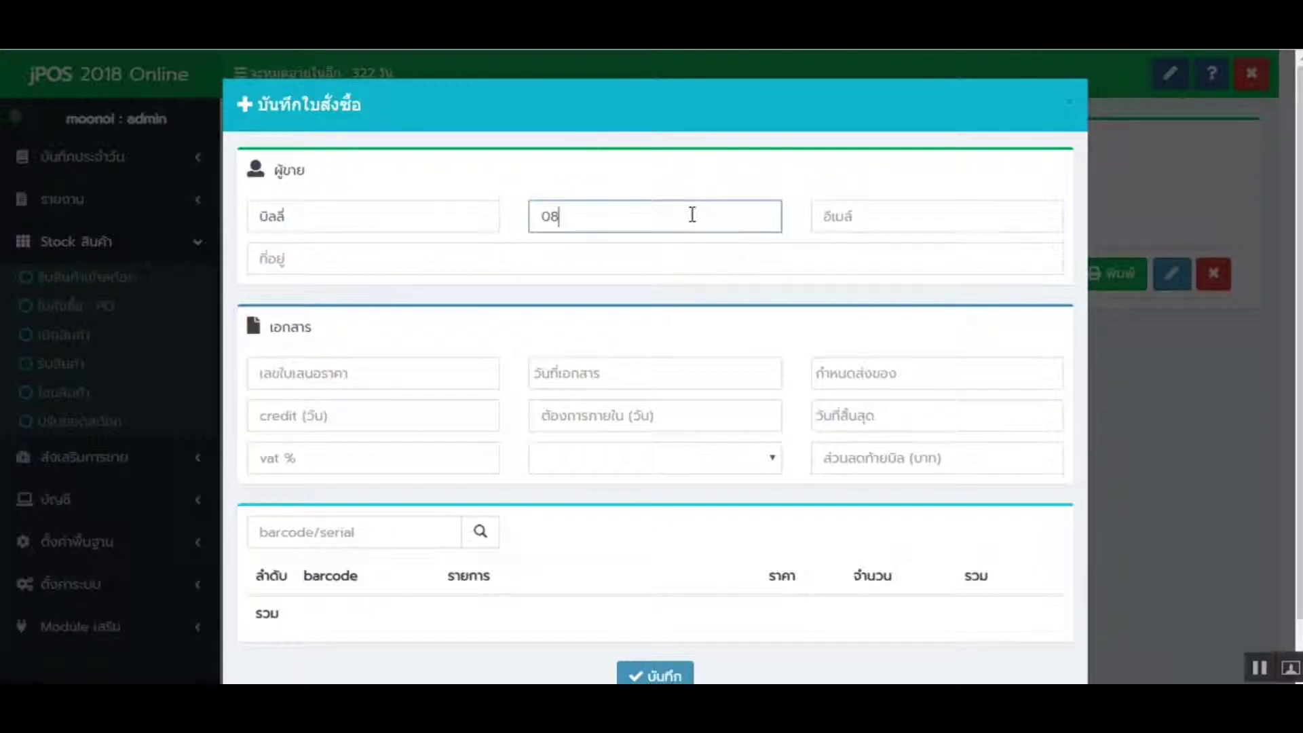
left_click(960, 226)
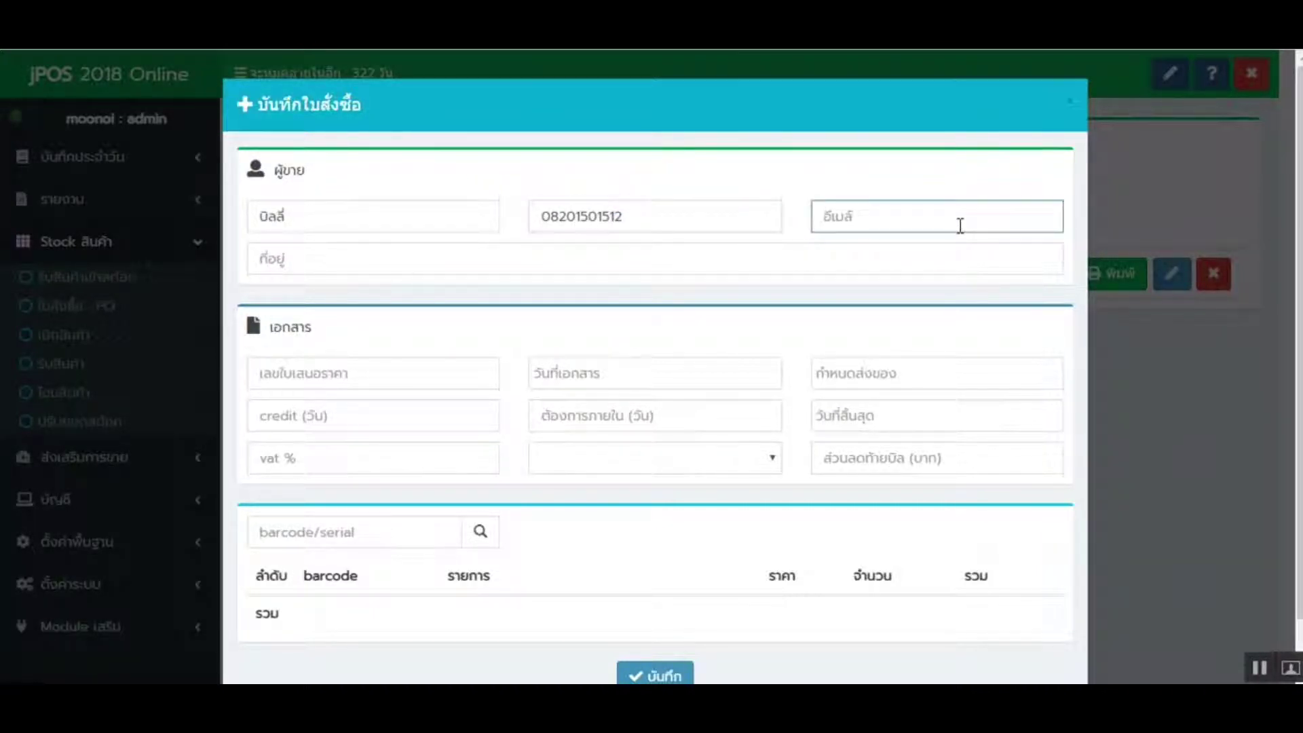
type("-")
left_click(616, 260)
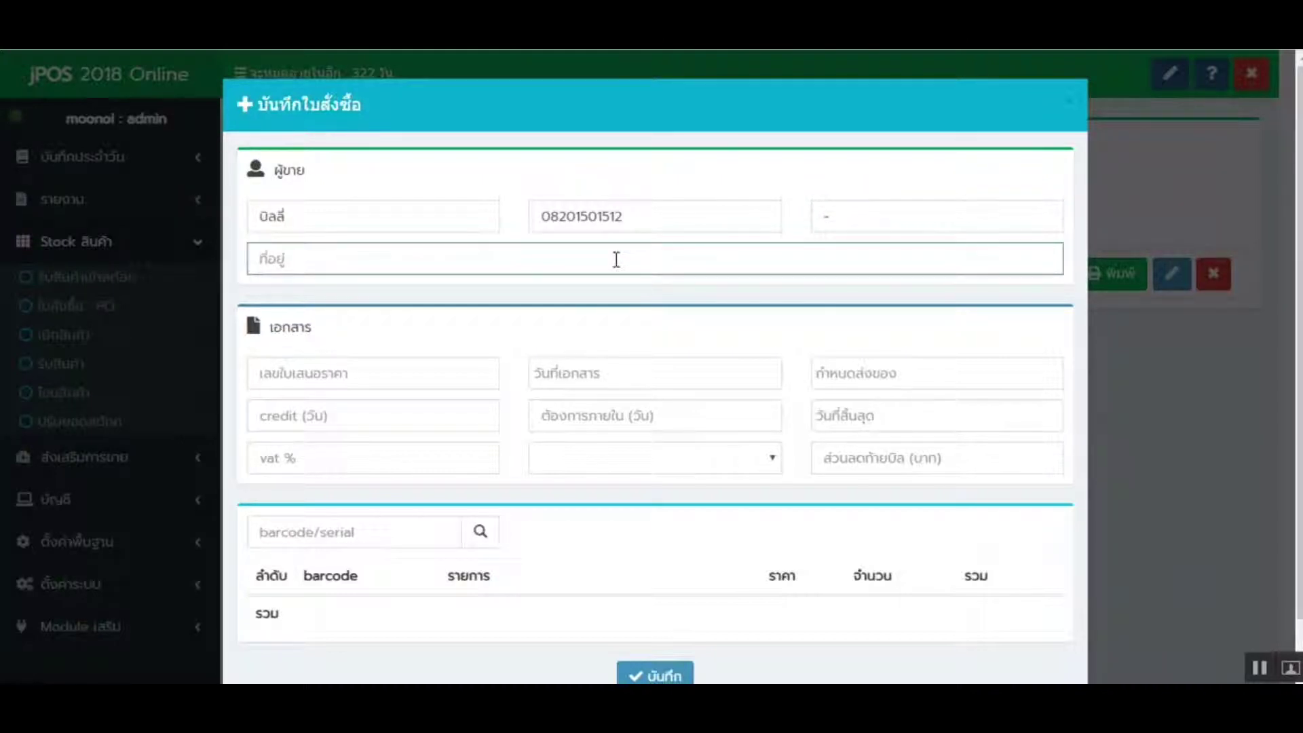
type("-")
left_click(366, 378)
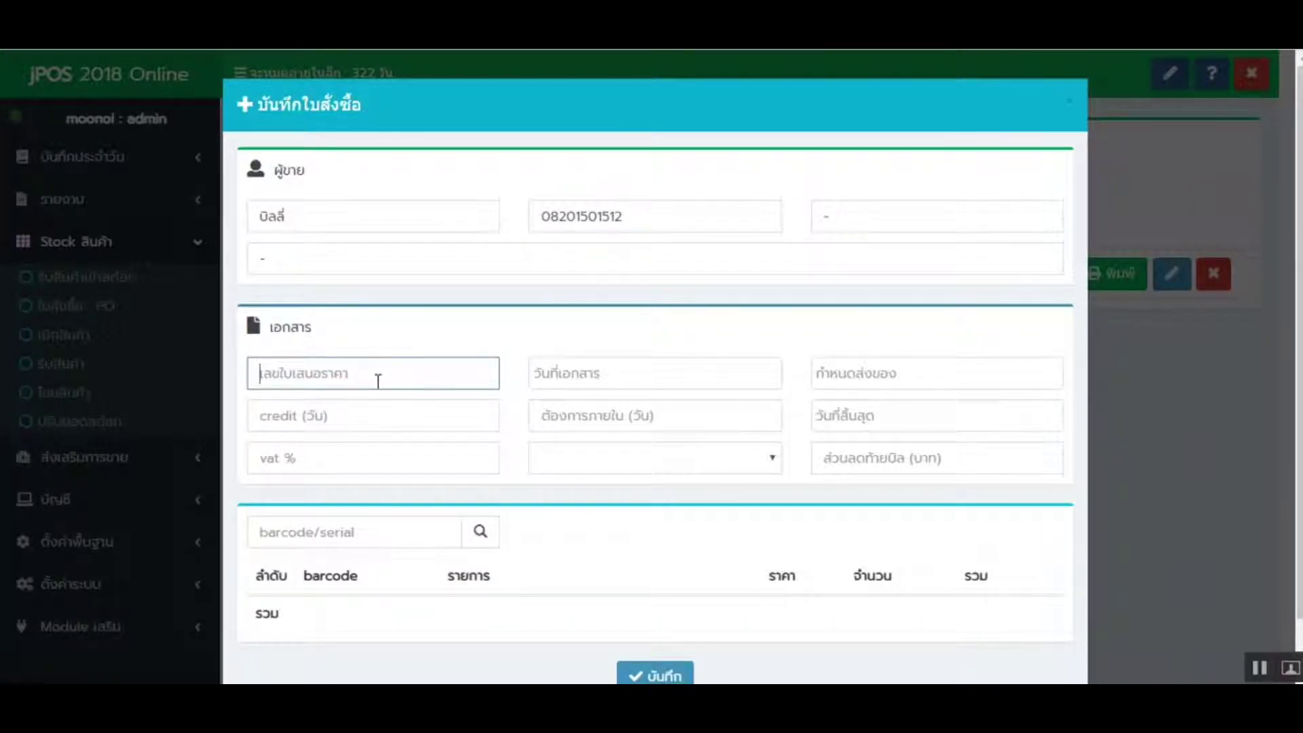
- Enter quotation number 80, all dates 20/09/2018, and 1 day for credit and required-within
type("80")
left_click(684, 376)
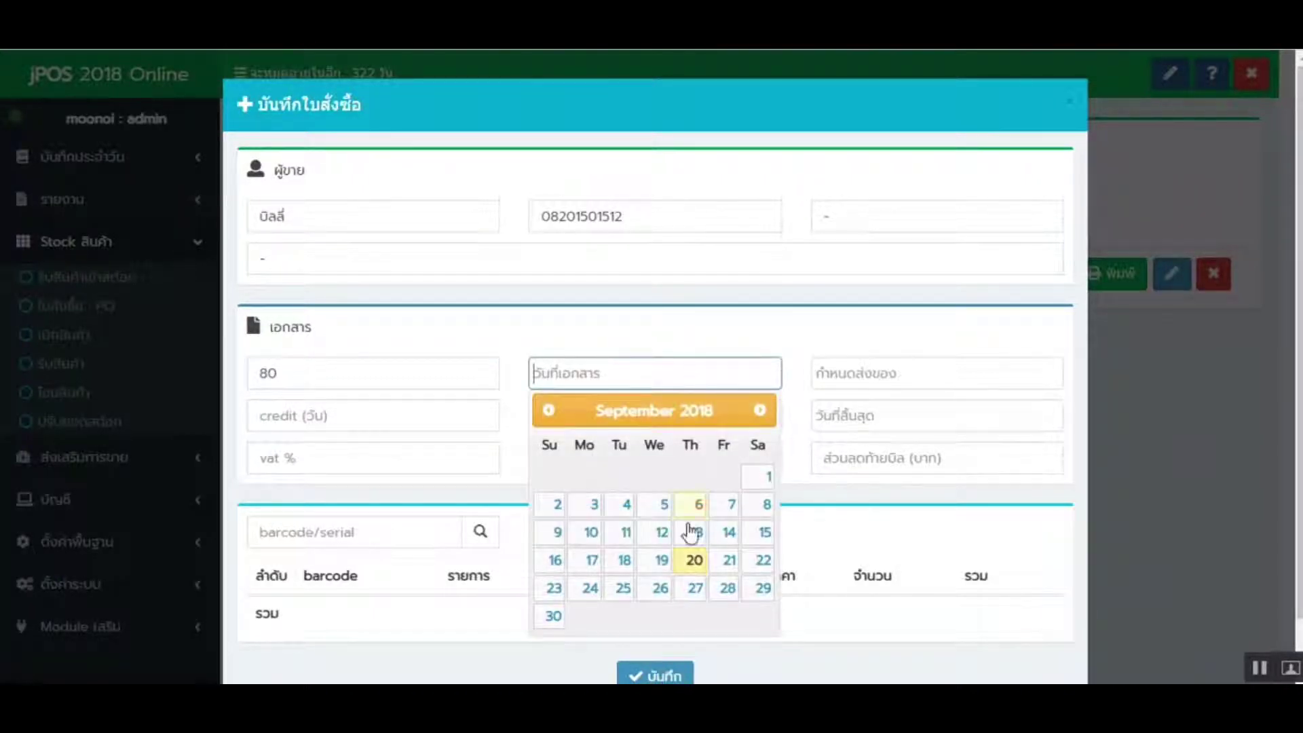
left_click(693, 560)
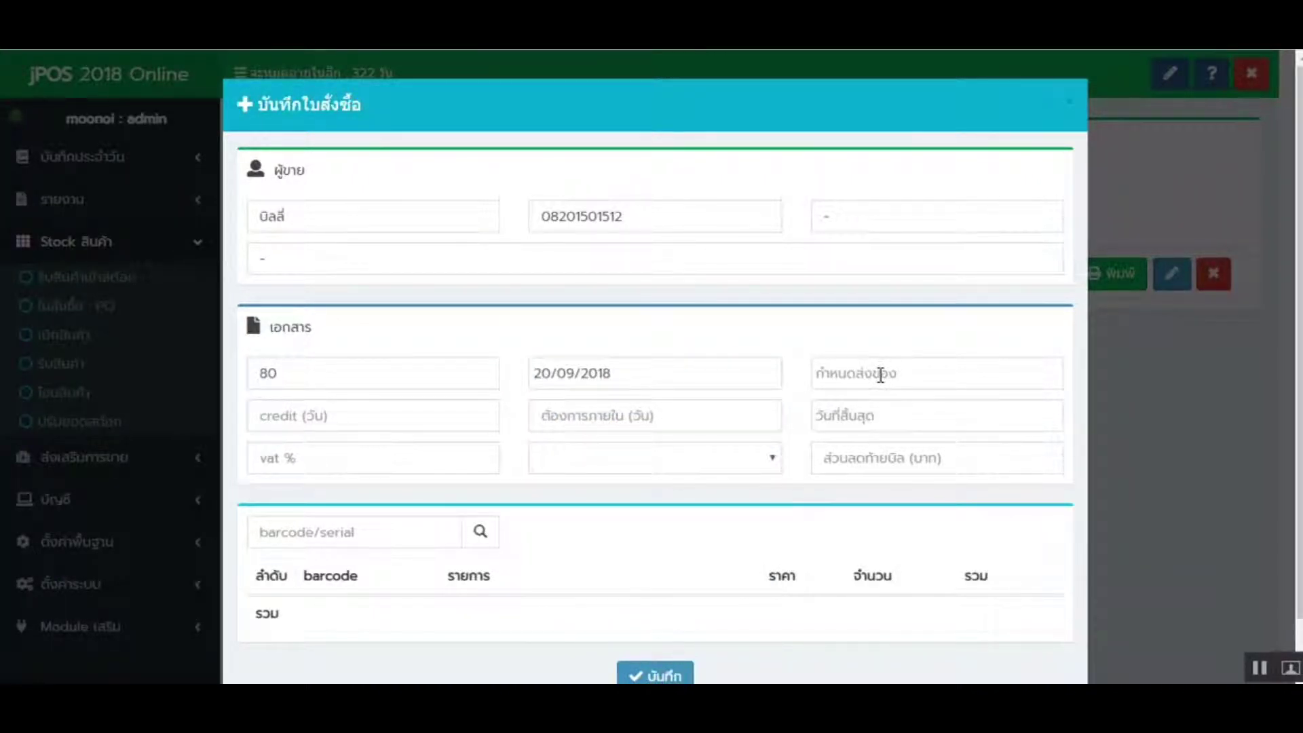
left_click(880, 374)
left_click(972, 562)
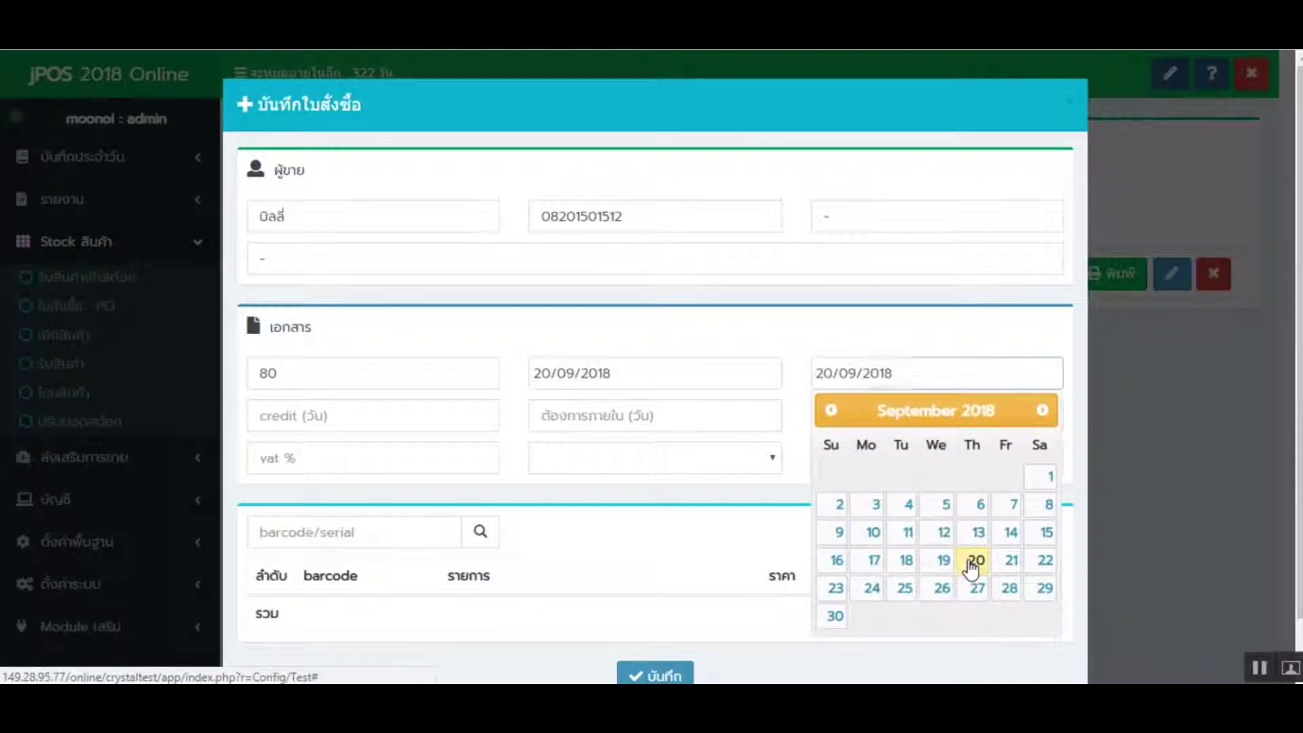
left_click(371, 417)
type("1")
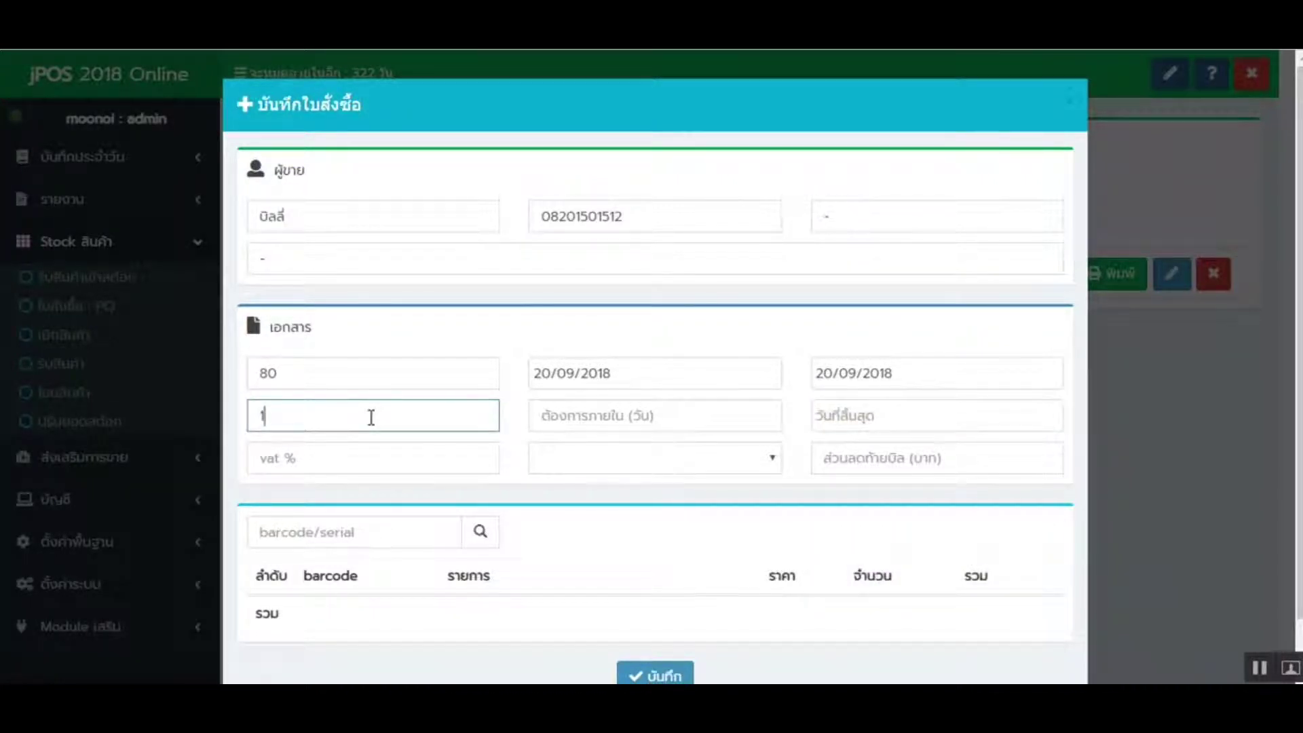
left_click(662, 419)
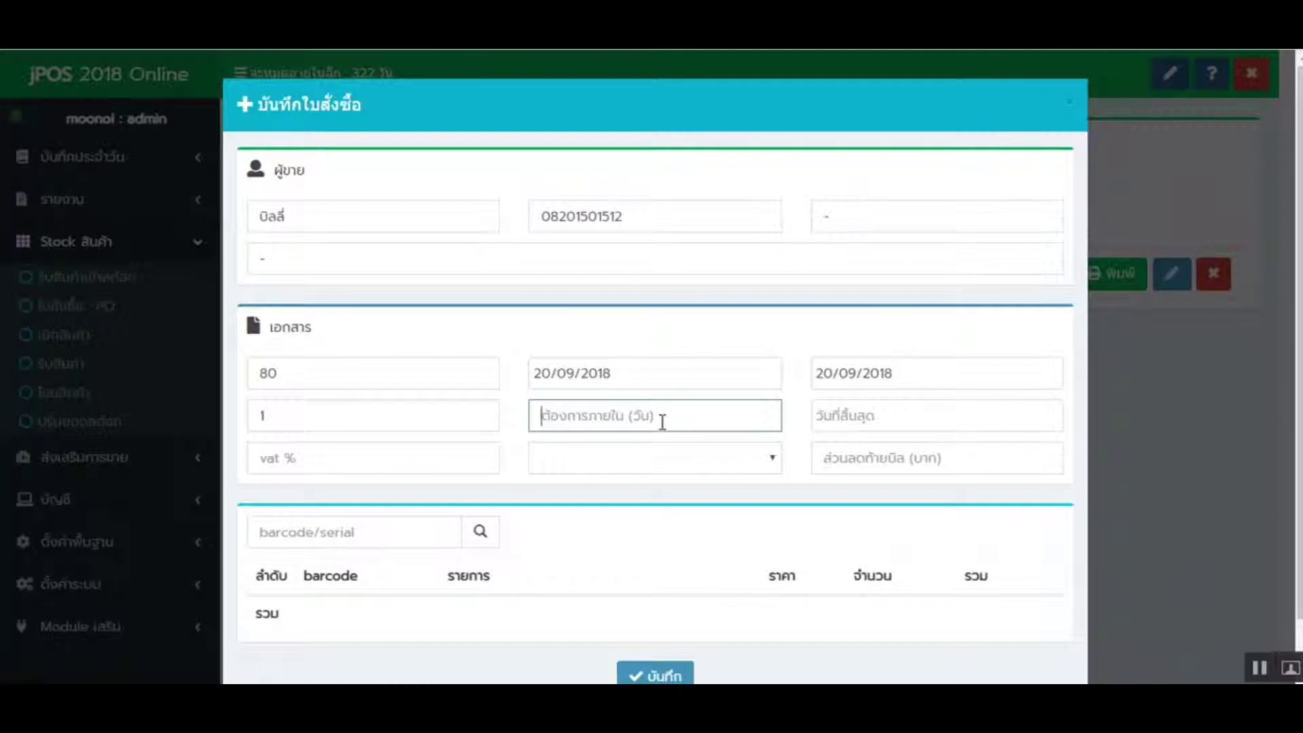
type("1")
left_click(895, 418)
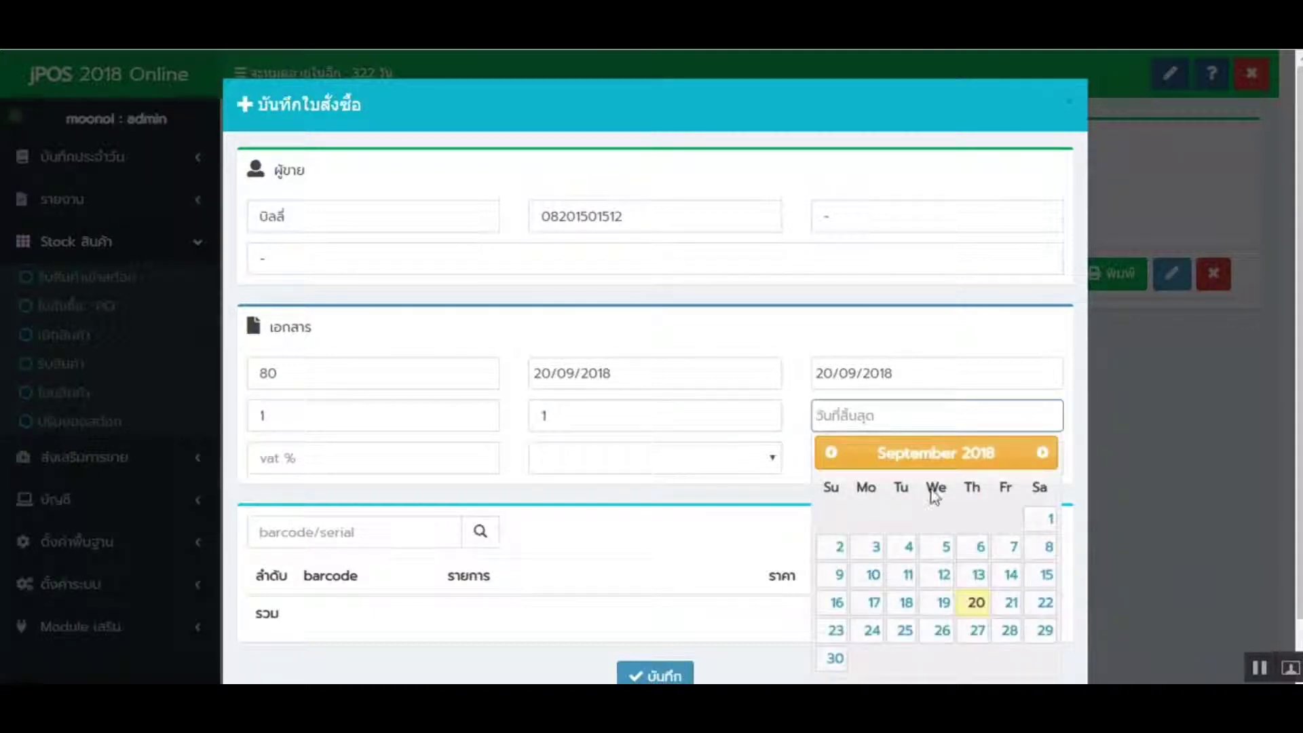
left_click(982, 606)
- Leave the discount type blank for both the item and end-of-bill discounts
left_click(399, 465)
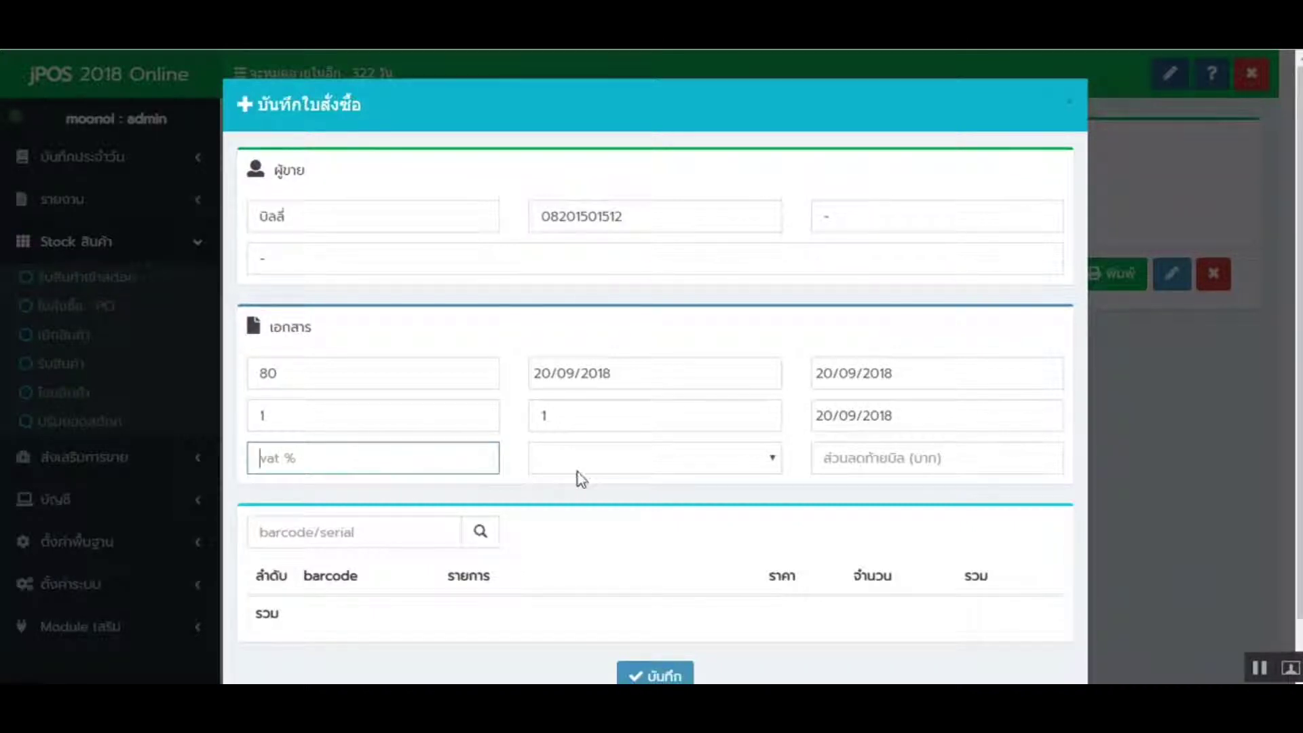
left_click(595, 458)
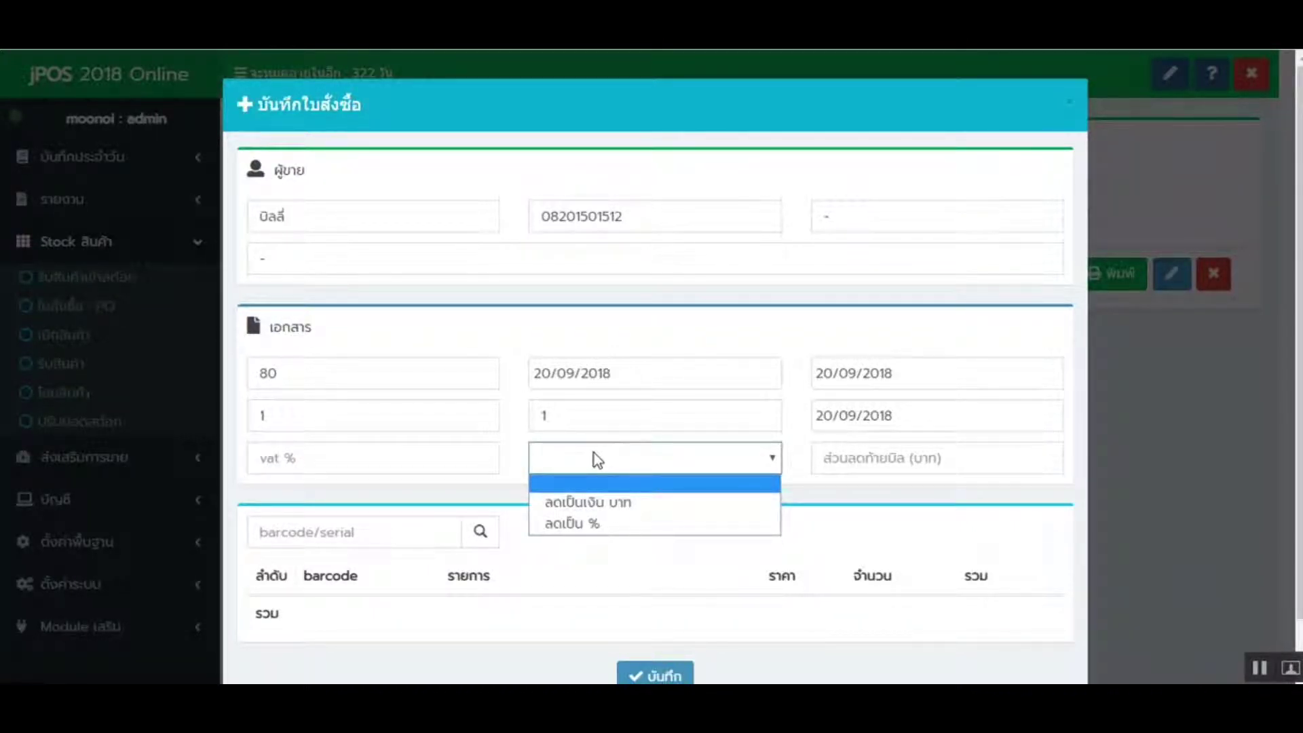
left_click(593, 455)
left_click(867, 457)
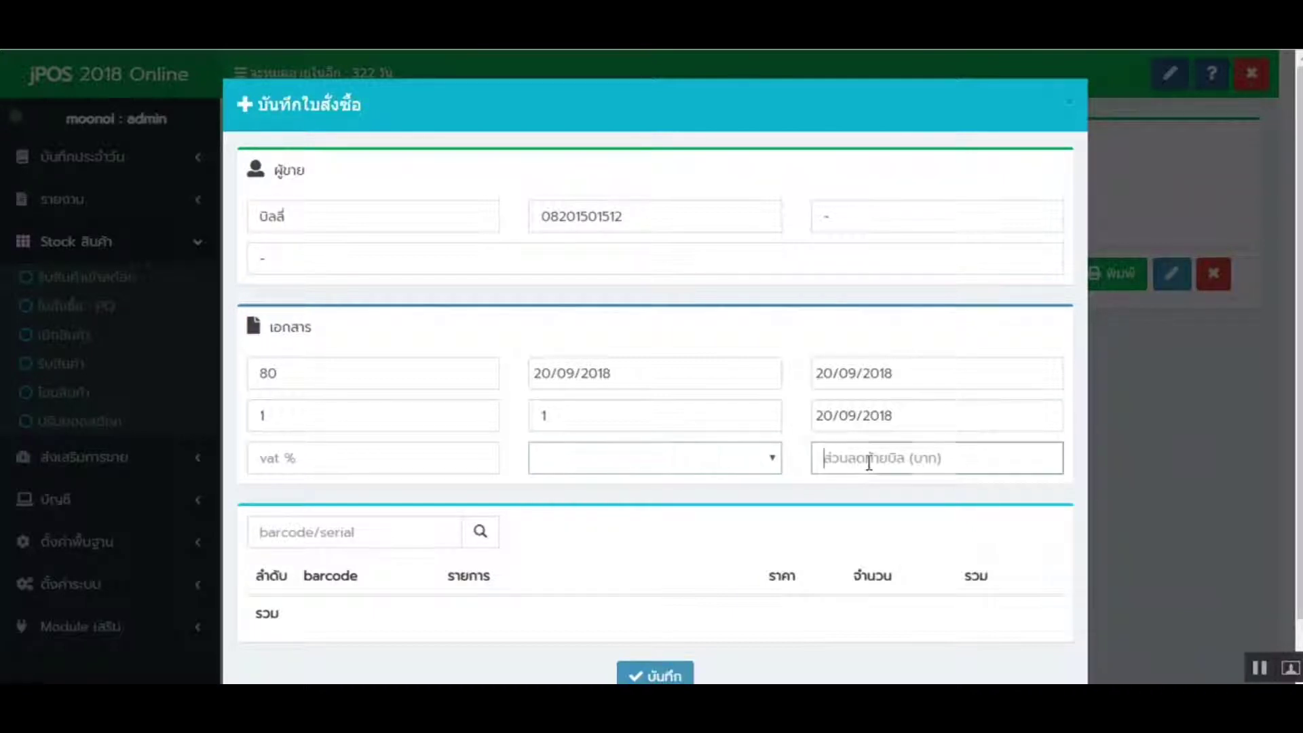
left_click(635, 468)
left_click(838, 499)
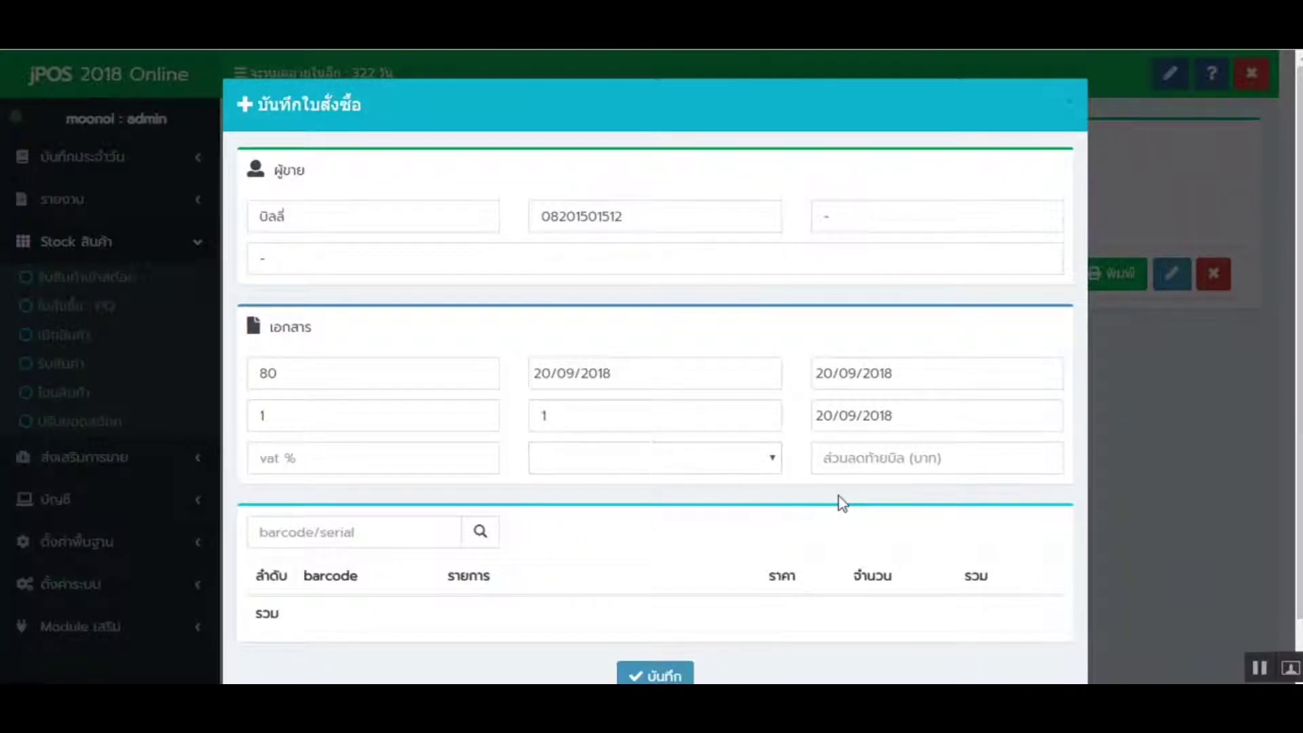
- Add items 1813, 1818 and 1817 from the product list, each at 12000
scroll(703, 352, "down", 1)
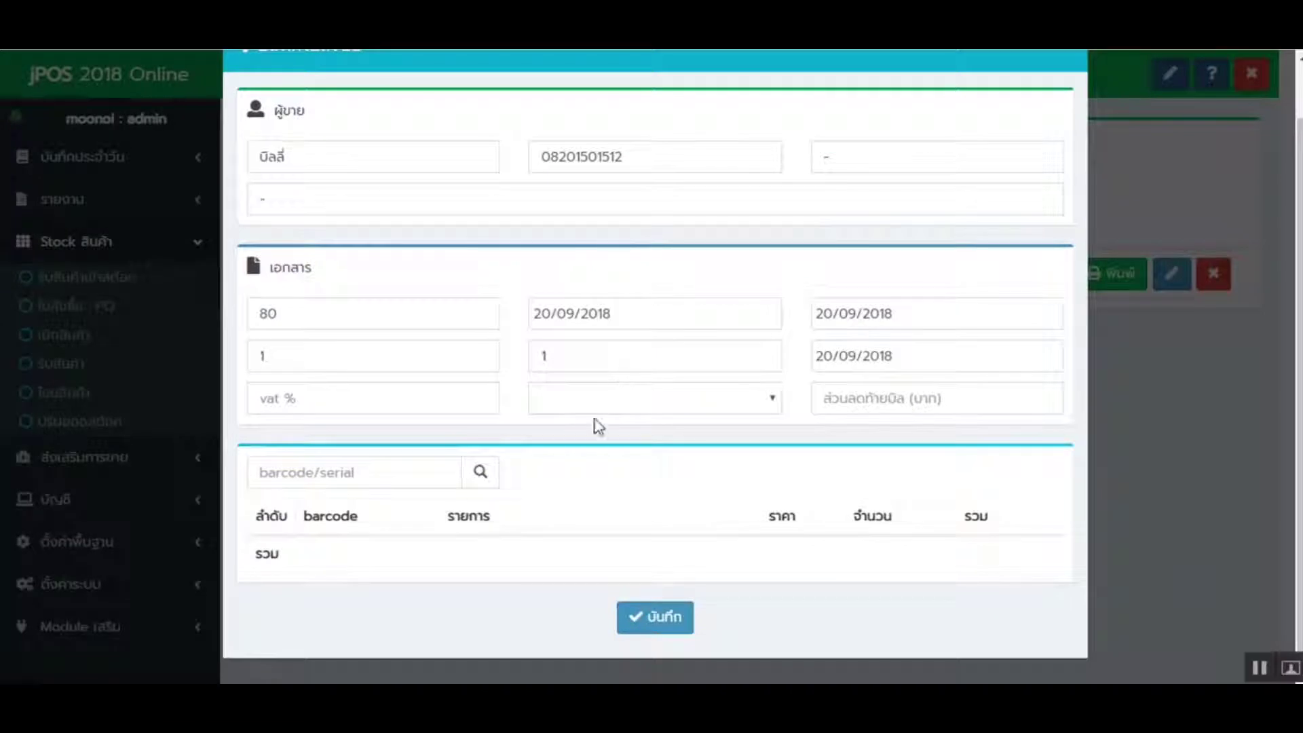
left_click(480, 472)
scroll(500, 398, "down", 7)
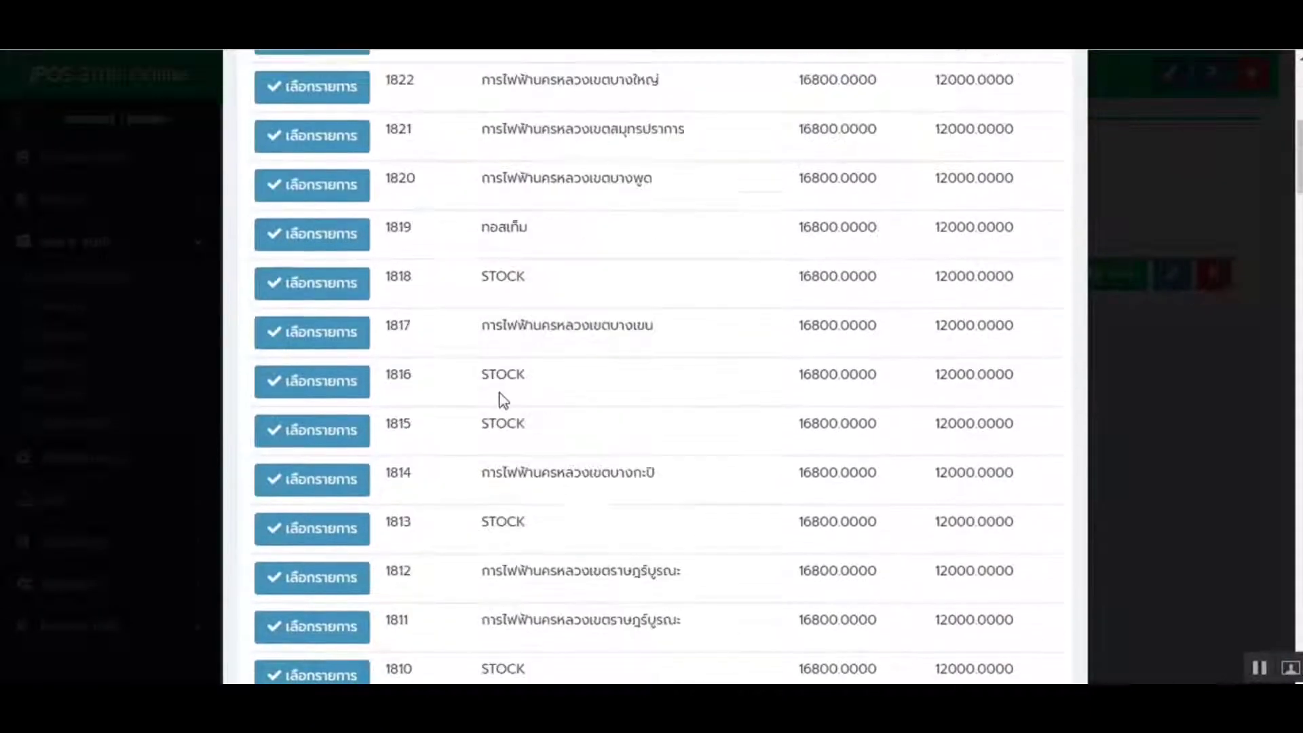
left_click(355, 520)
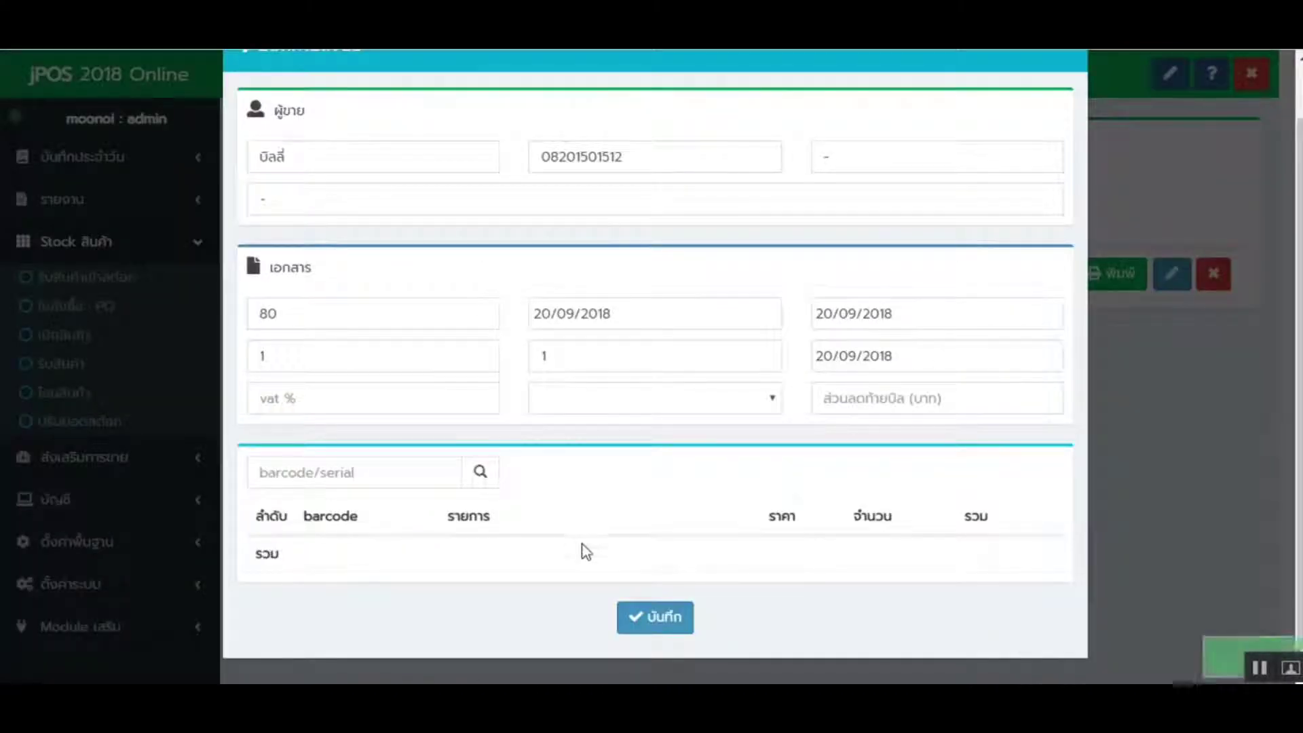
left_click(481, 473)
scroll(394, 461, "down", 4)
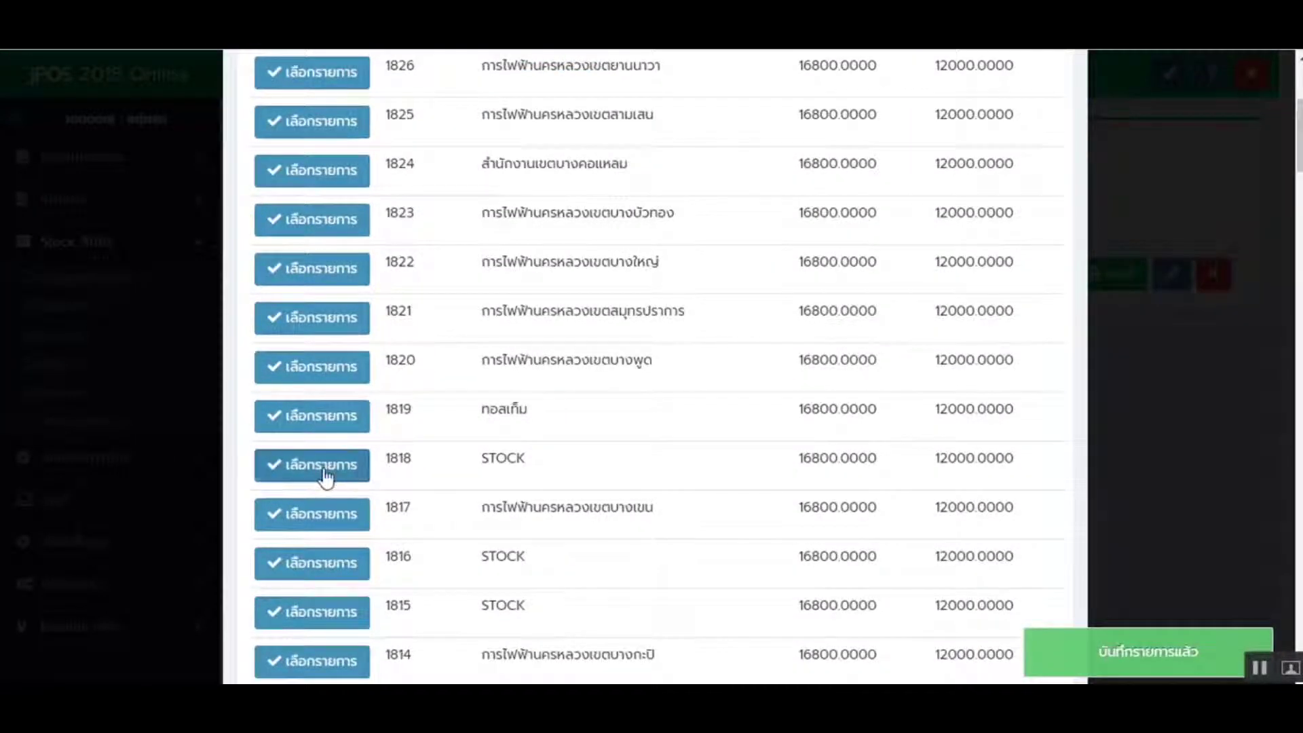
left_click(331, 467)
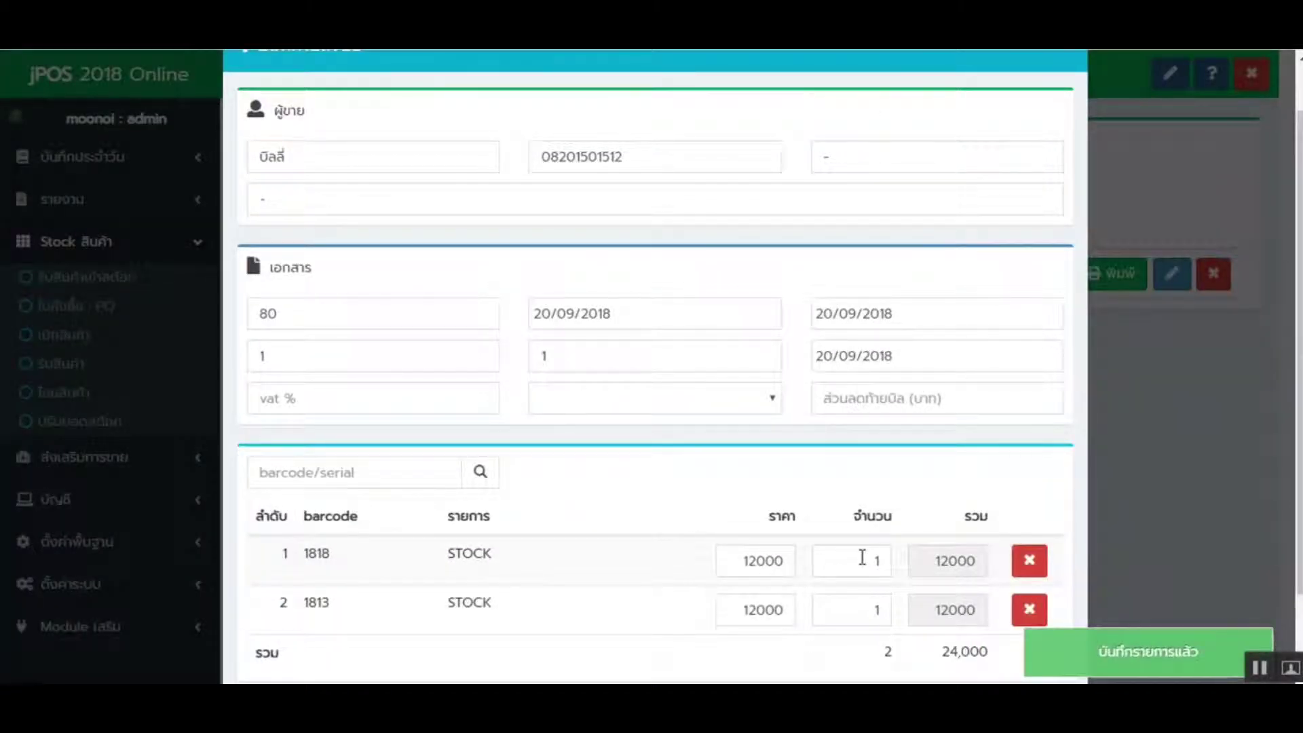
left_click(483, 475)
scroll(450, 508, "down", 4)
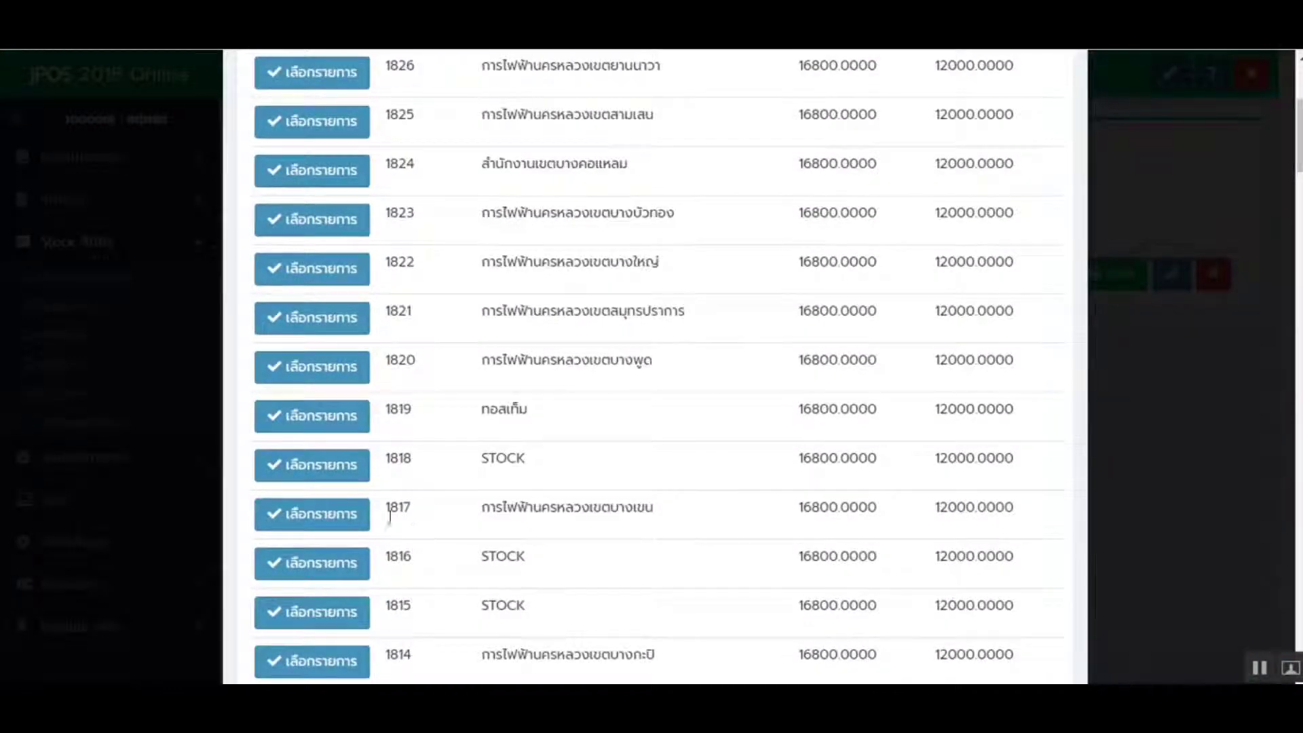
left_click(328, 514)
scroll(649, 479, "down", 2)
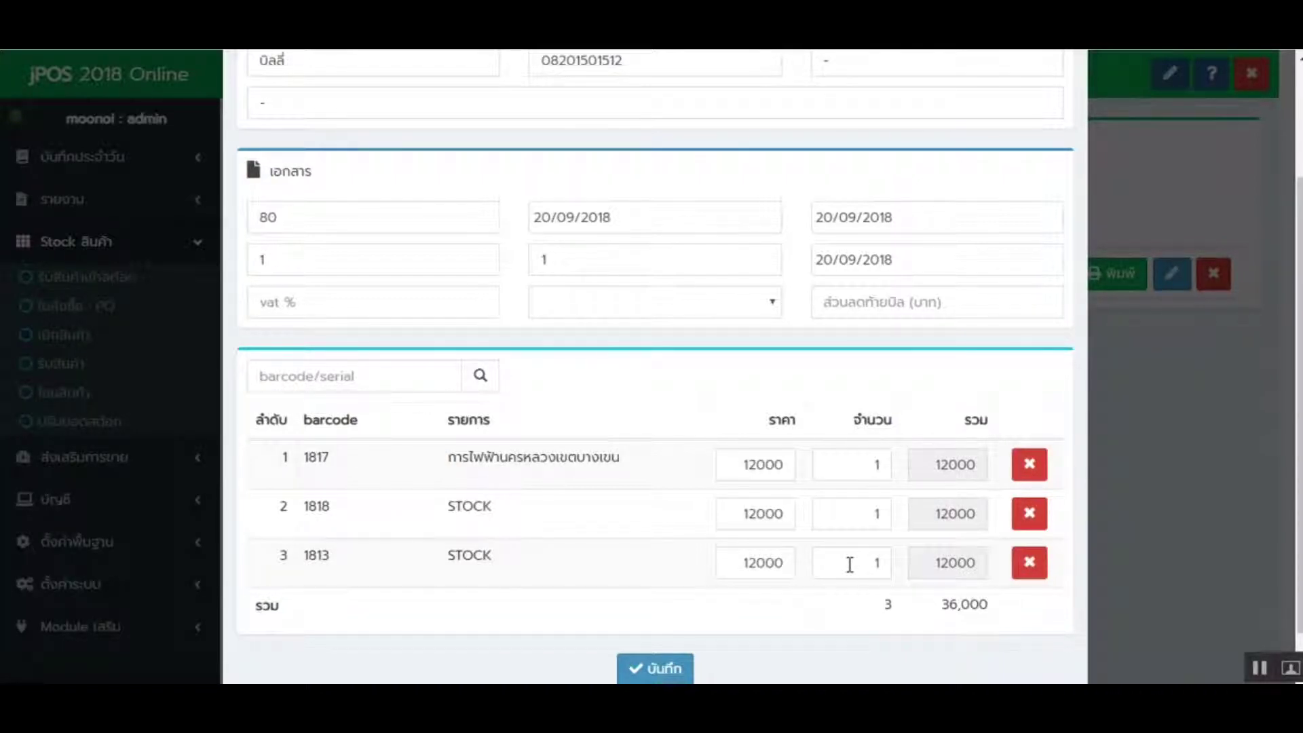
- Set quantities to 5 for item 1813, 10 for 1818 and 15 for 1817
left_click_drag(303, 560, 831, 558)
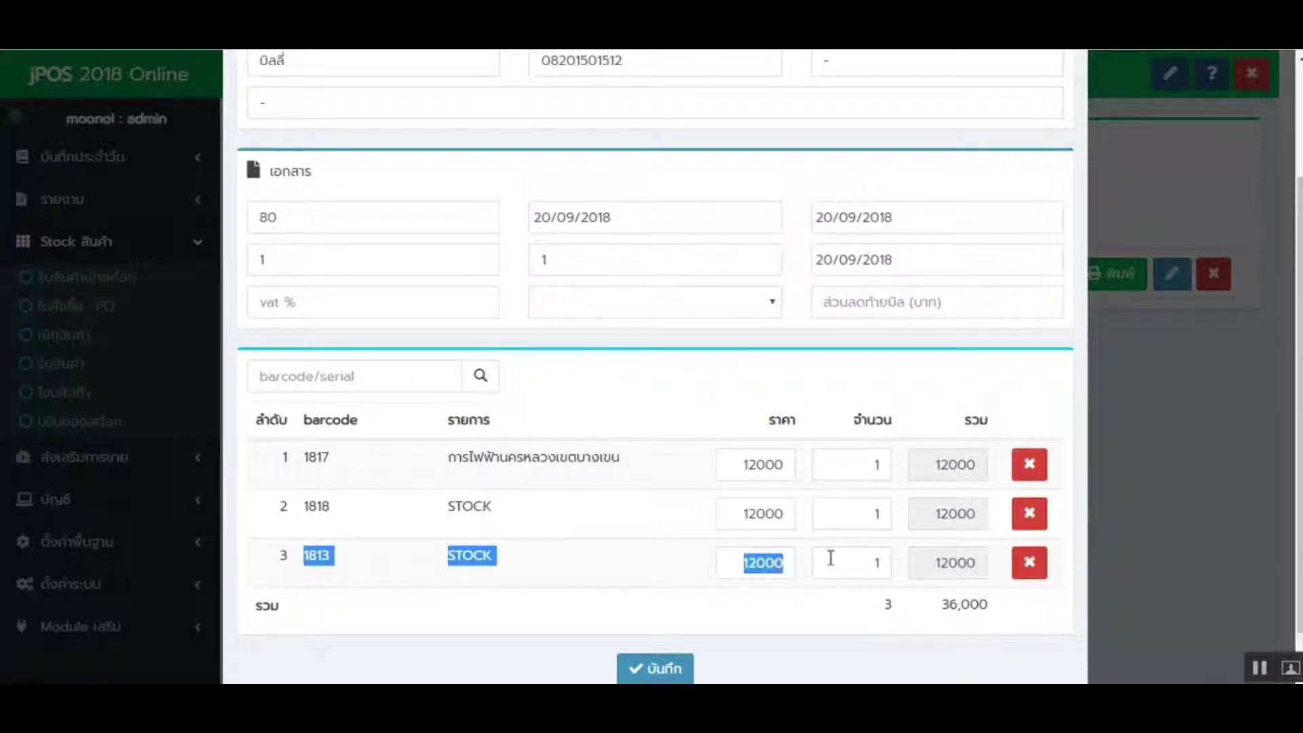
left_click(870, 563)
key("BackSpace")
type("5")
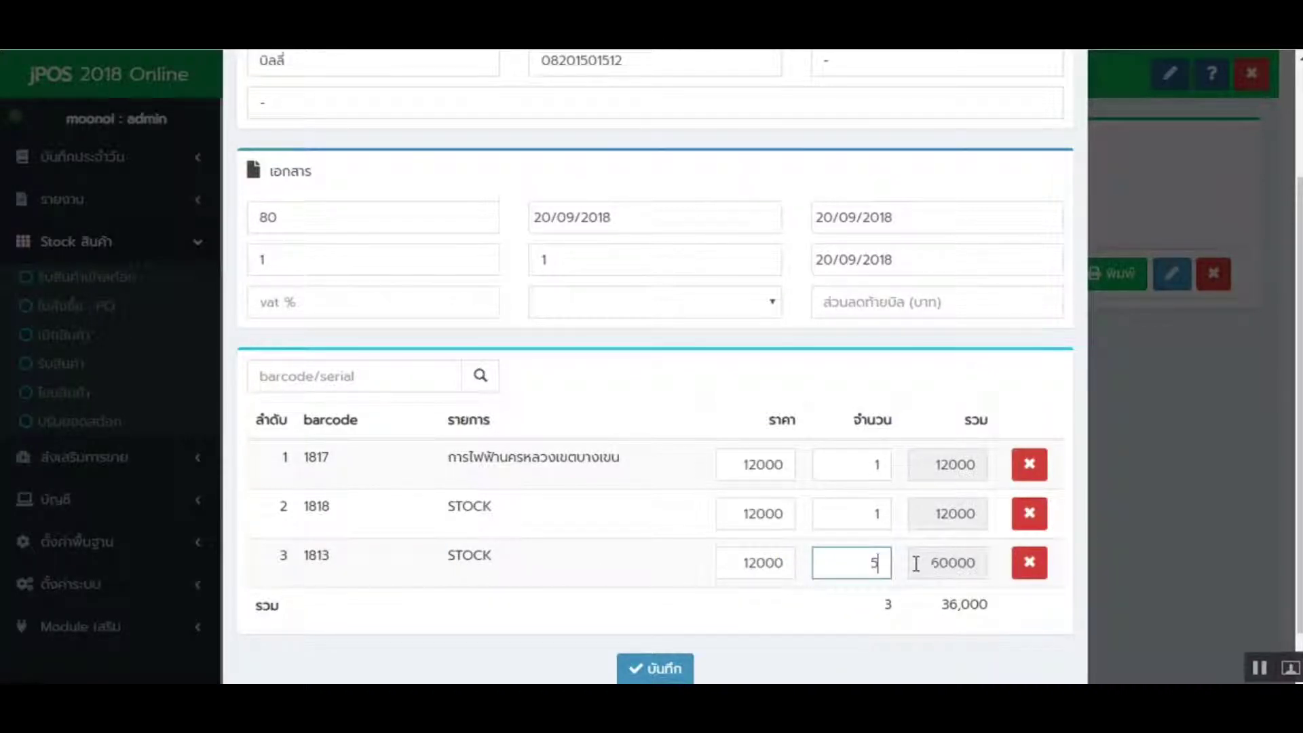
left_click(882, 513)
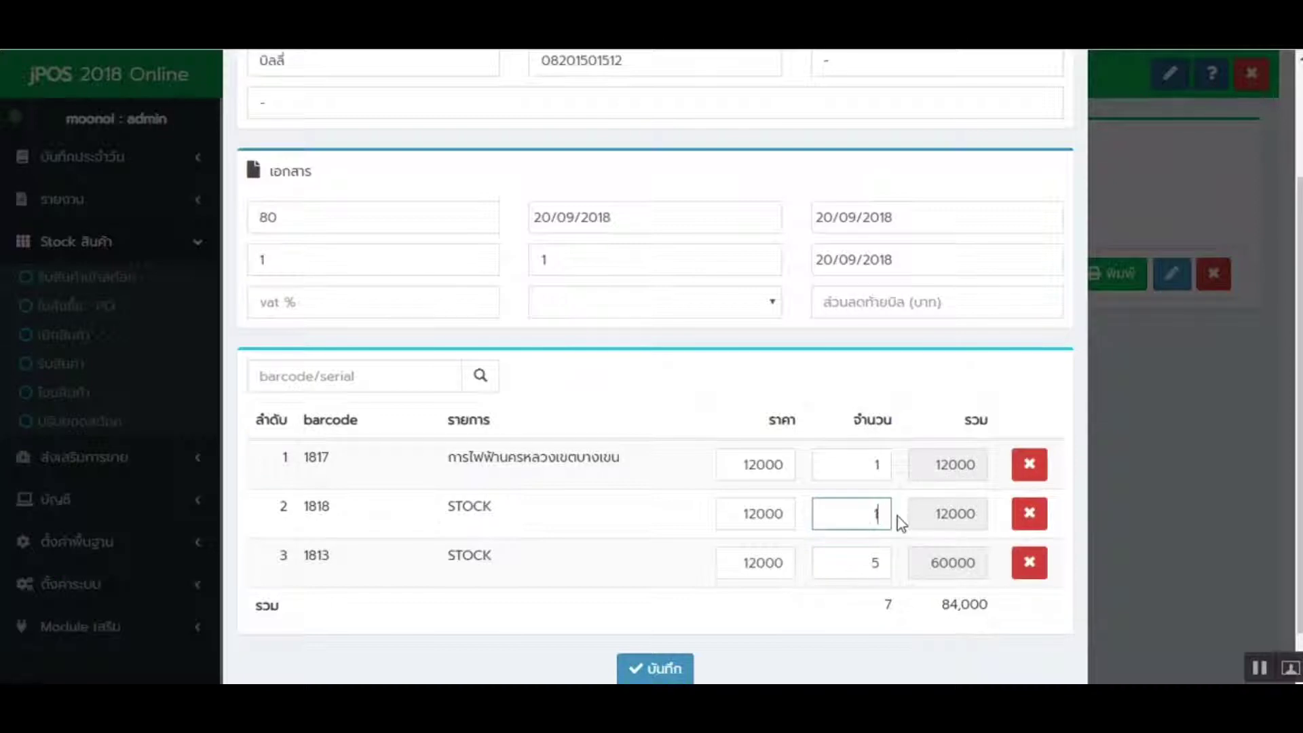
type("0")
left_click_drag(855, 477, 954, 478)
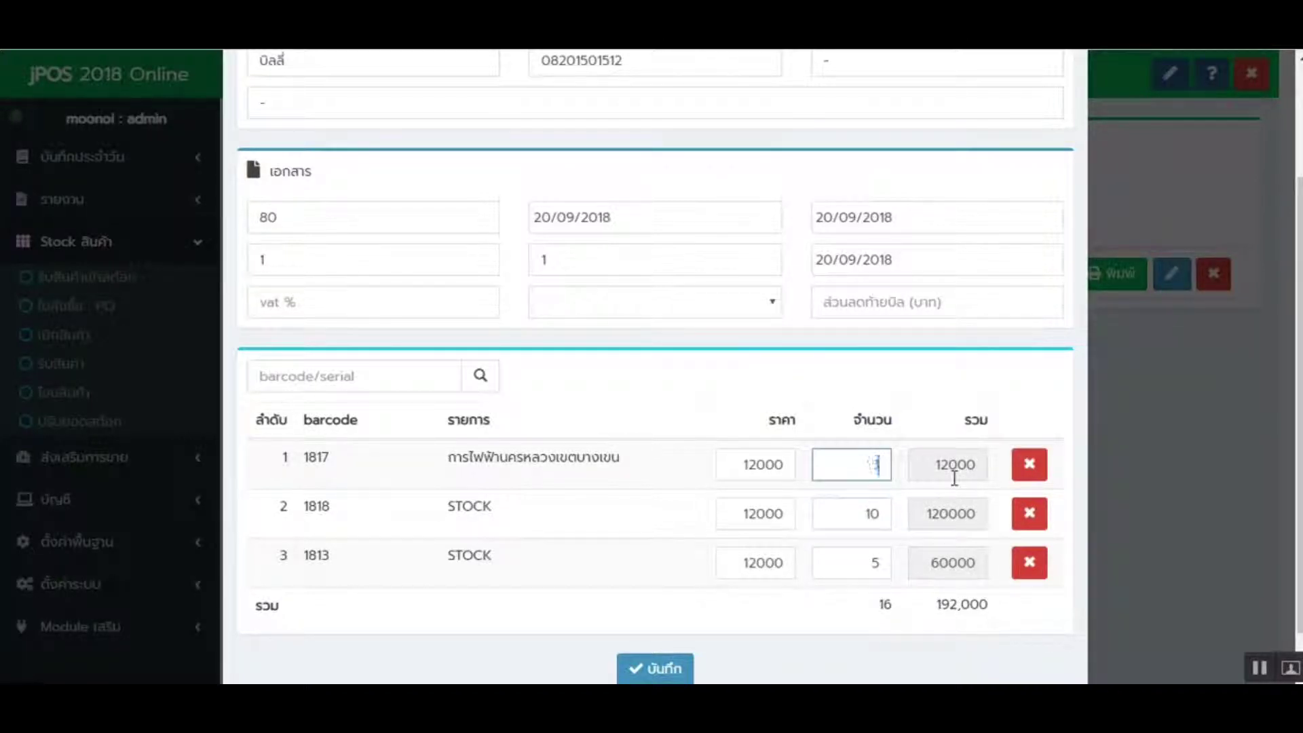
type("15")
left_click(604, 410)
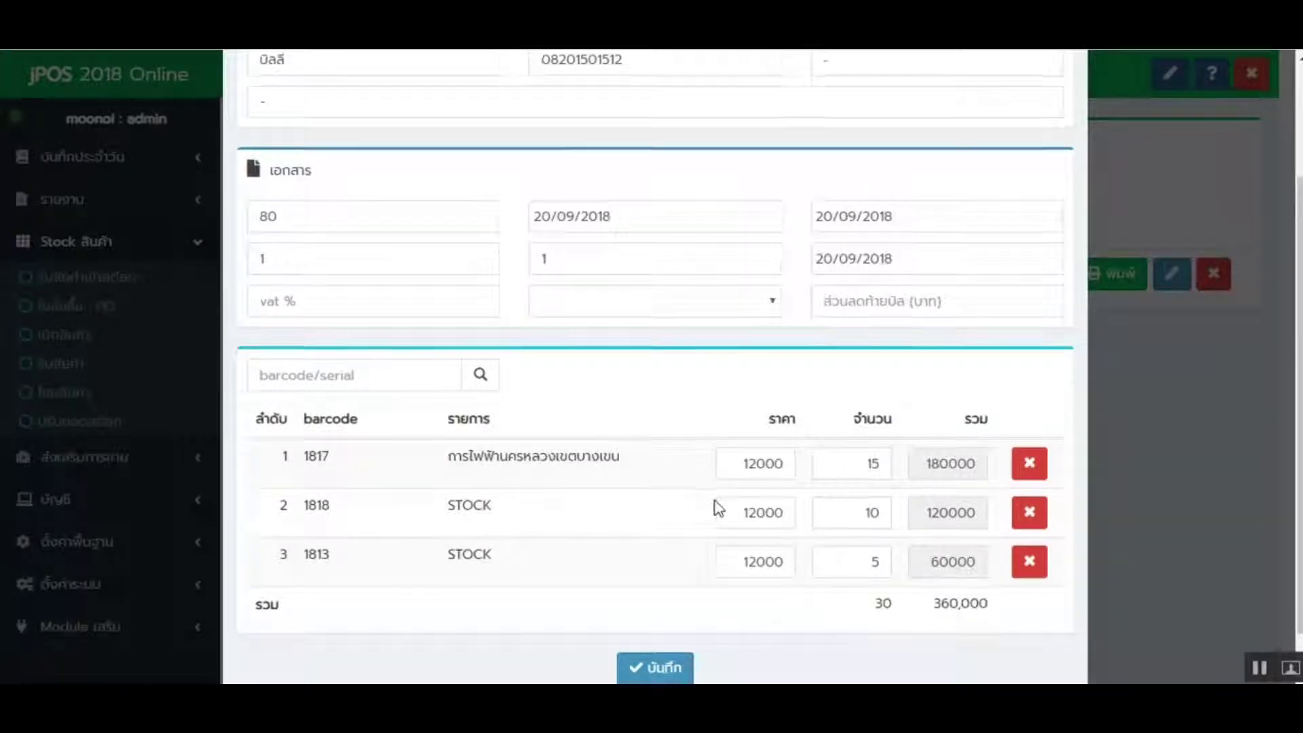
- Save the purchase order as bill 6 totalling 360,000 and confirm
scroll(714, 502, "down", 2)
scroll(710, 495, "up", 2)
scroll(699, 536, "down", 2)
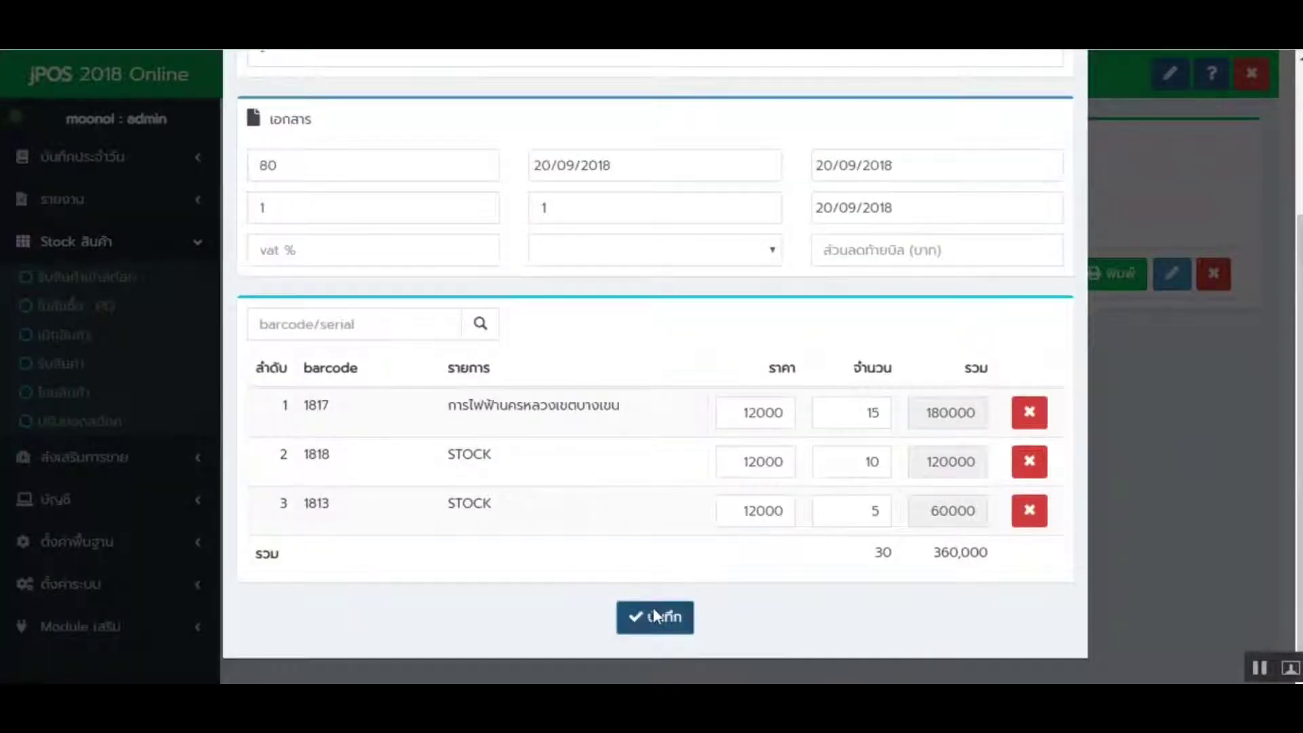
left_click(655, 614)
left_click(611, 478)
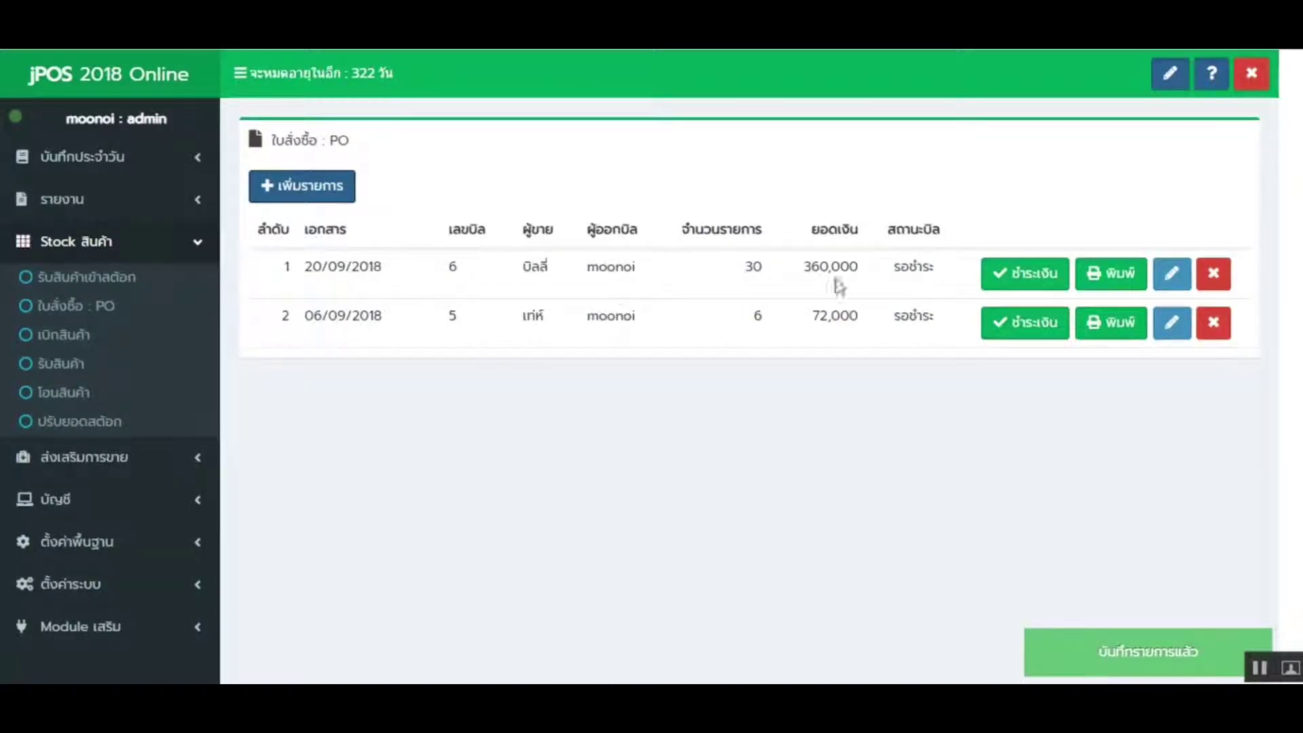
left_click(1117, 282)
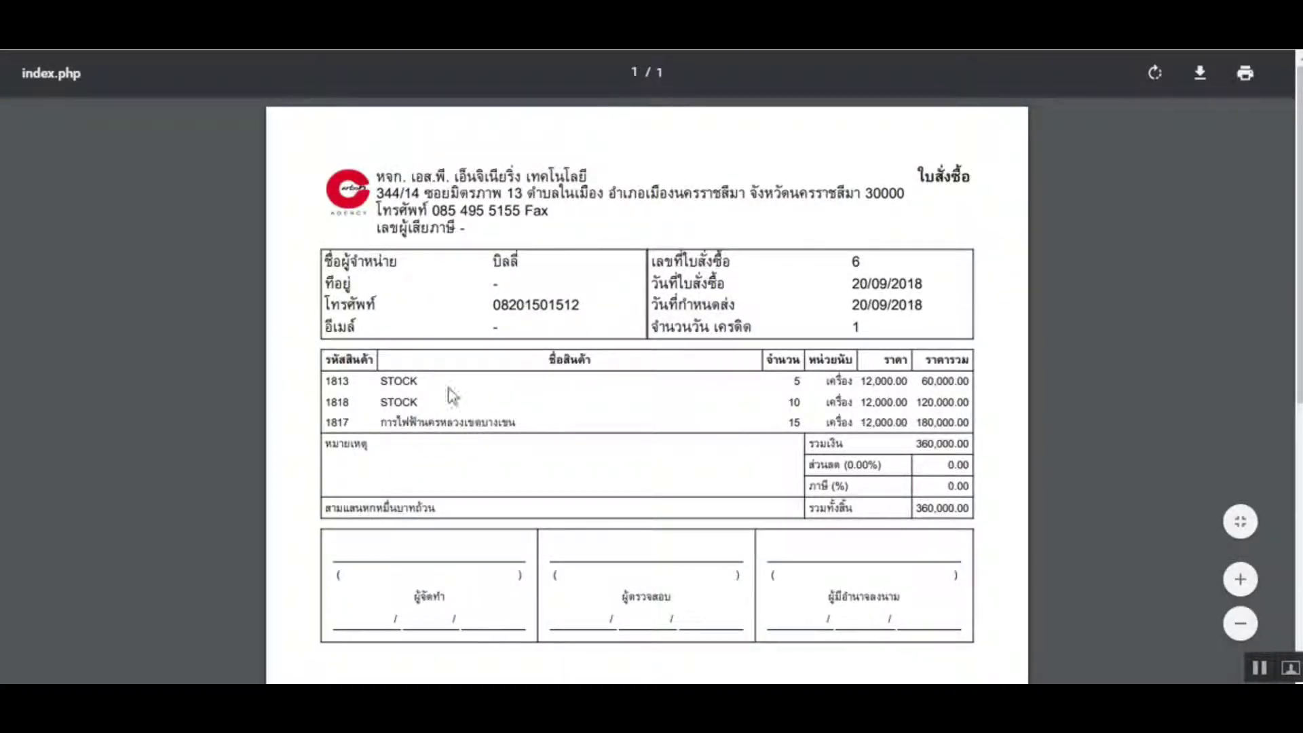
left_click_drag(362, 382, 474, 384)
left_click(834, 397)
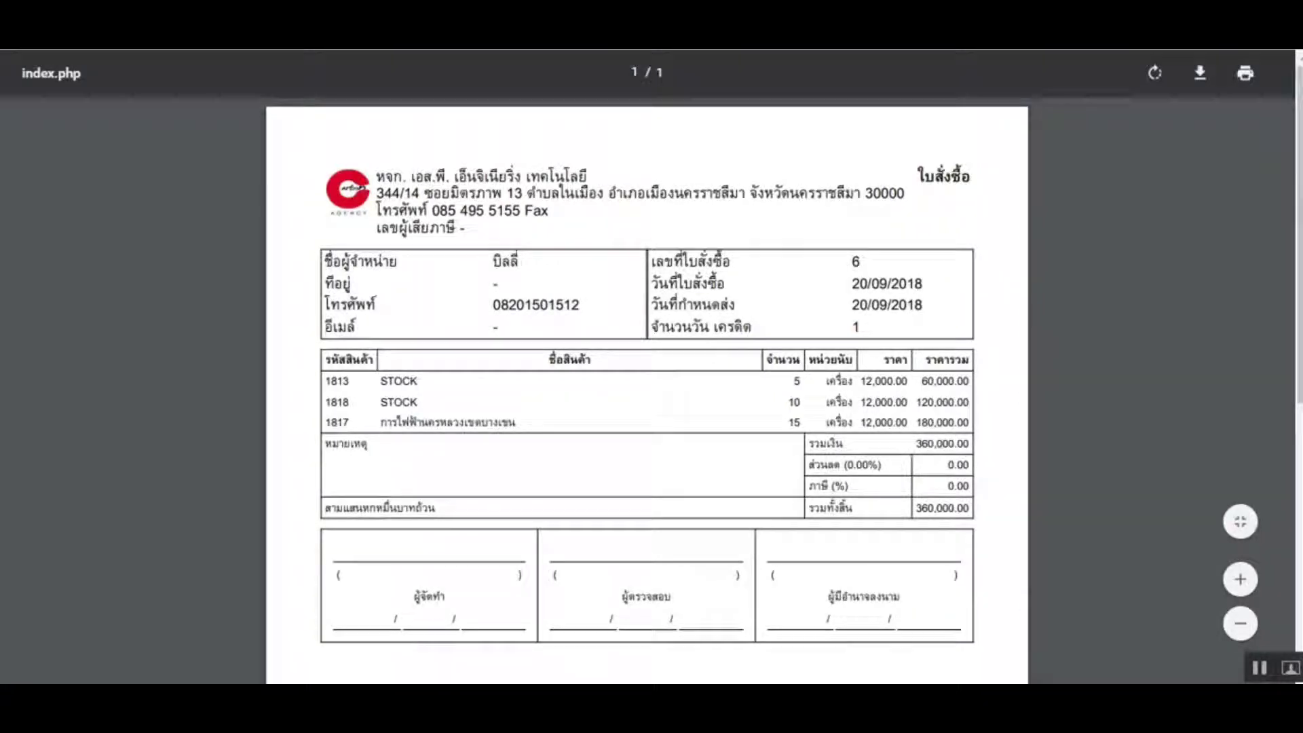
key("ctrl+w")
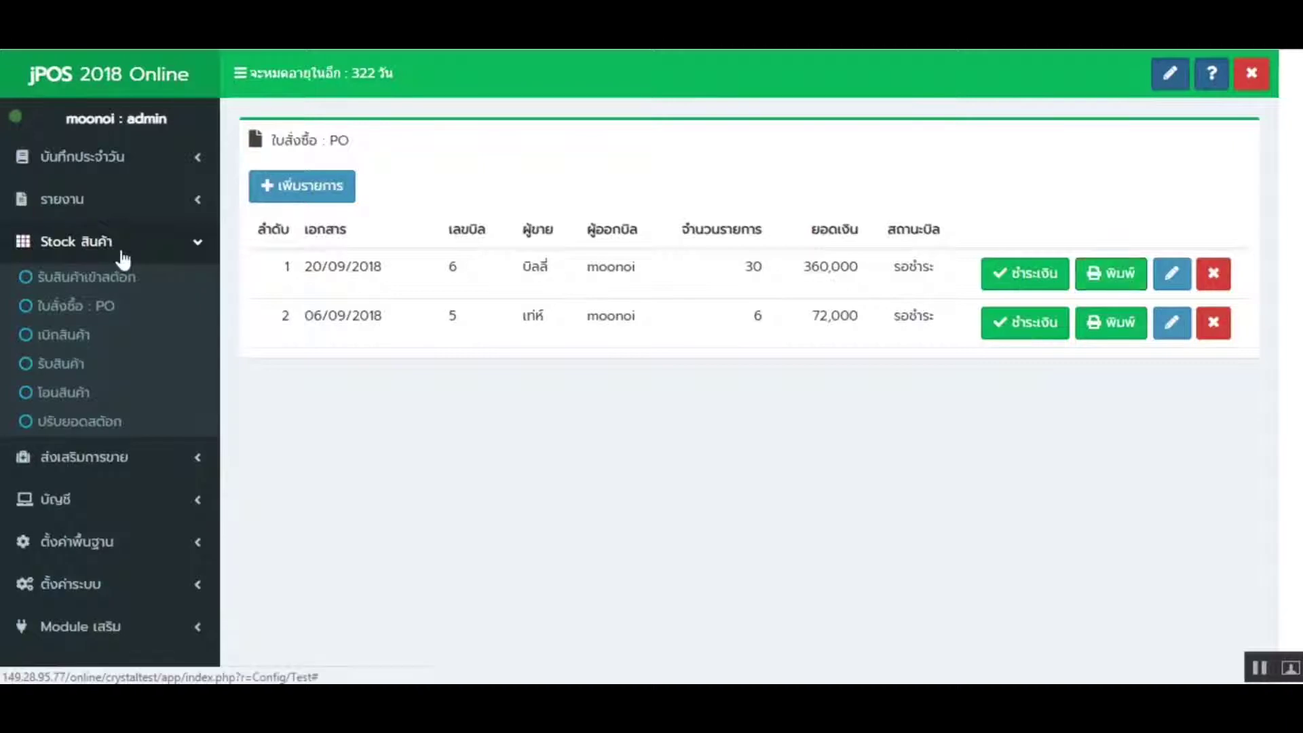
- Open the goods-receipt form and enter bill number bill78 dated 20/09/2018
left_click(121, 246)
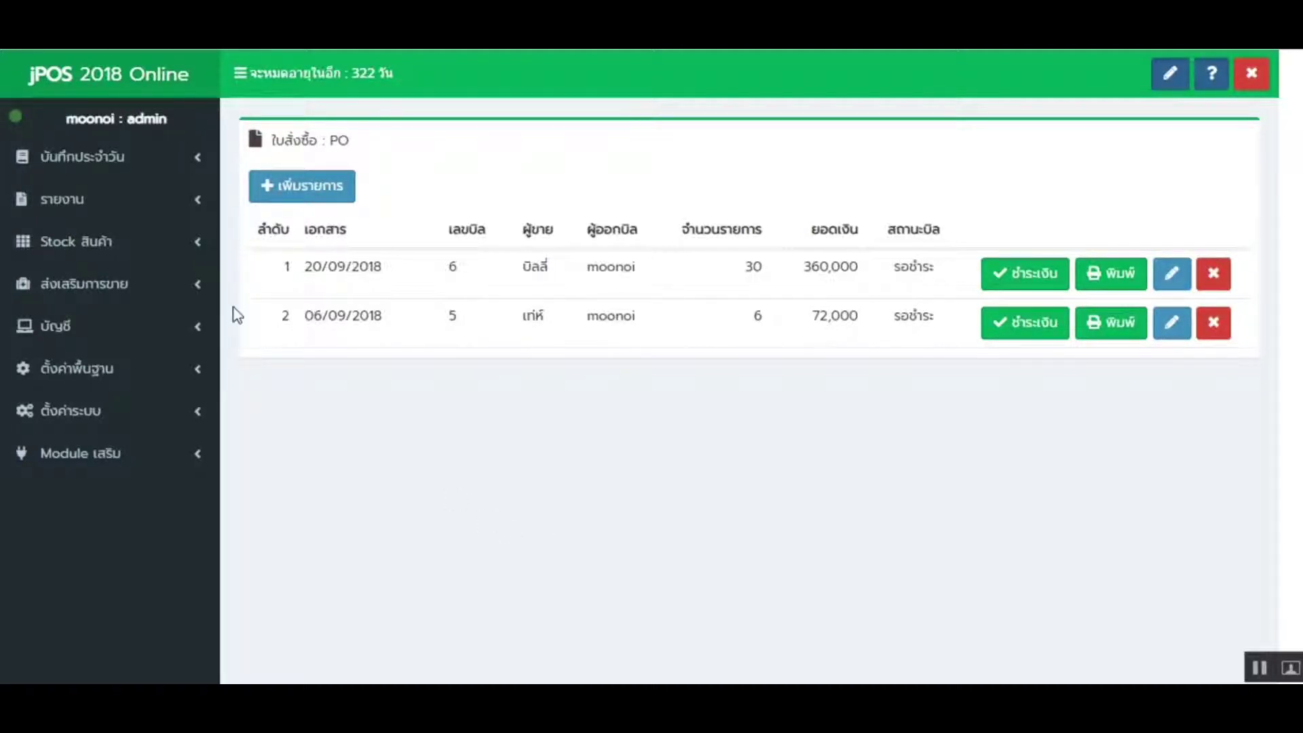
left_click(85, 243)
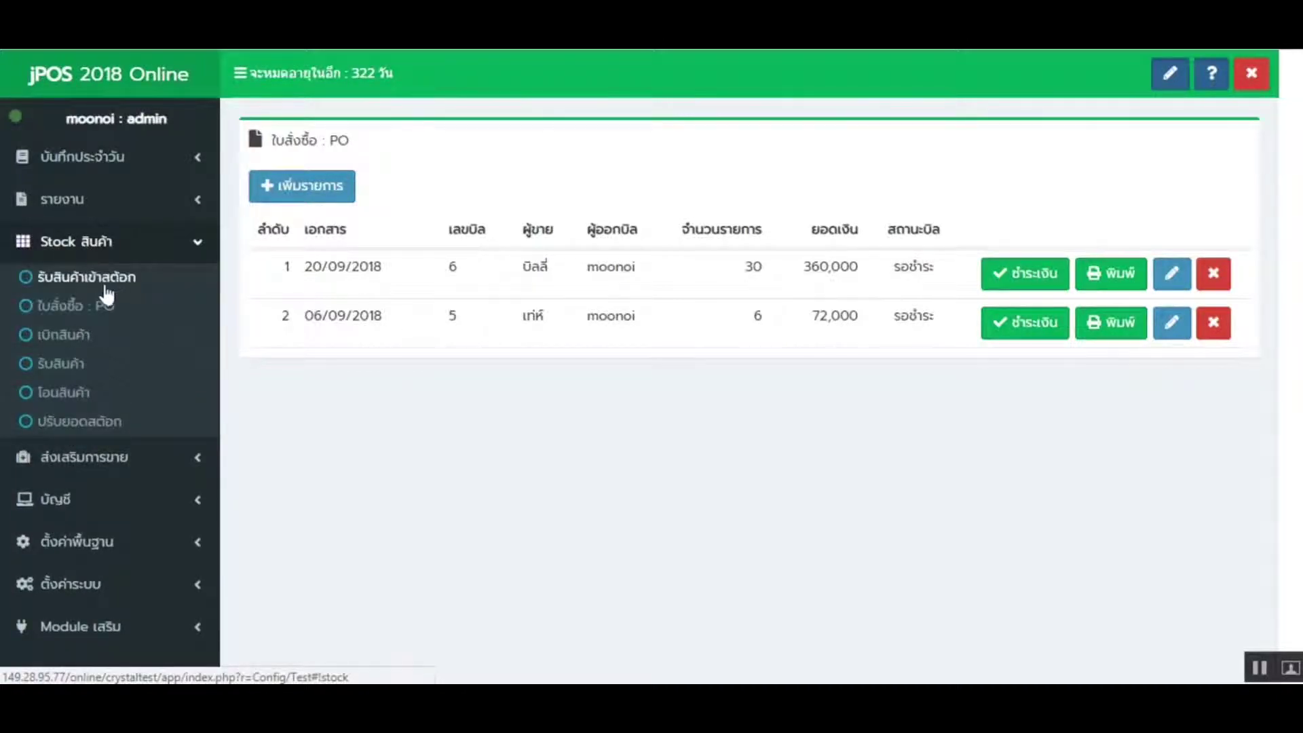
left_click(102, 279)
left_click(351, 234)
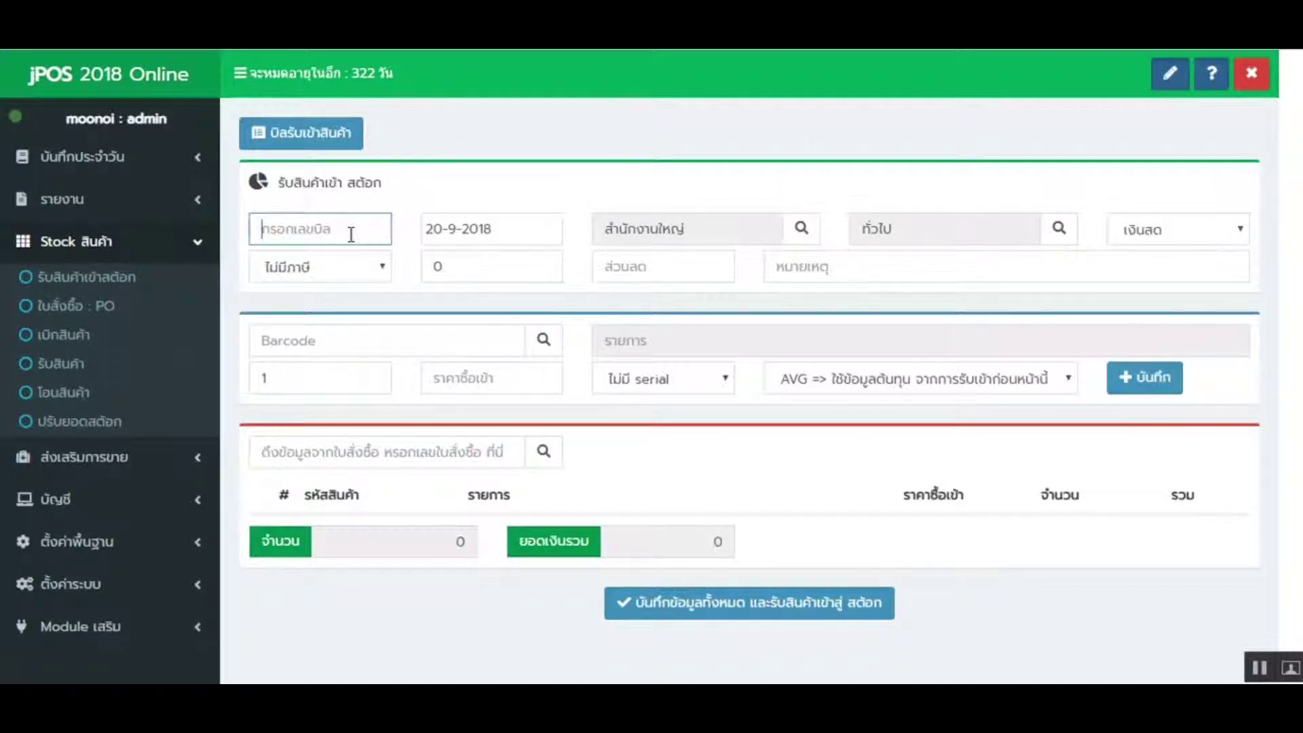
type("bill78")
left_click(485, 234)
left_click(585, 416)
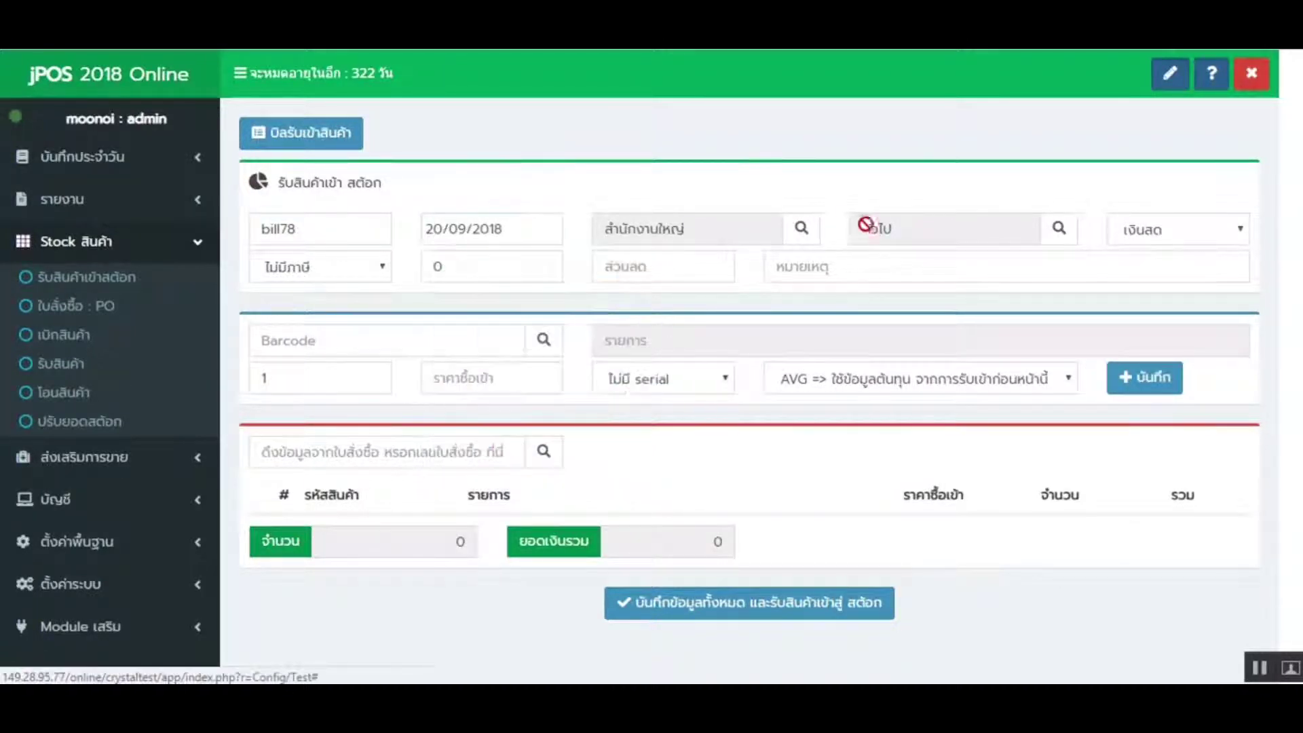
- Choose head office HQ as the branch and pick the supplier from the list
left_click(815, 234)
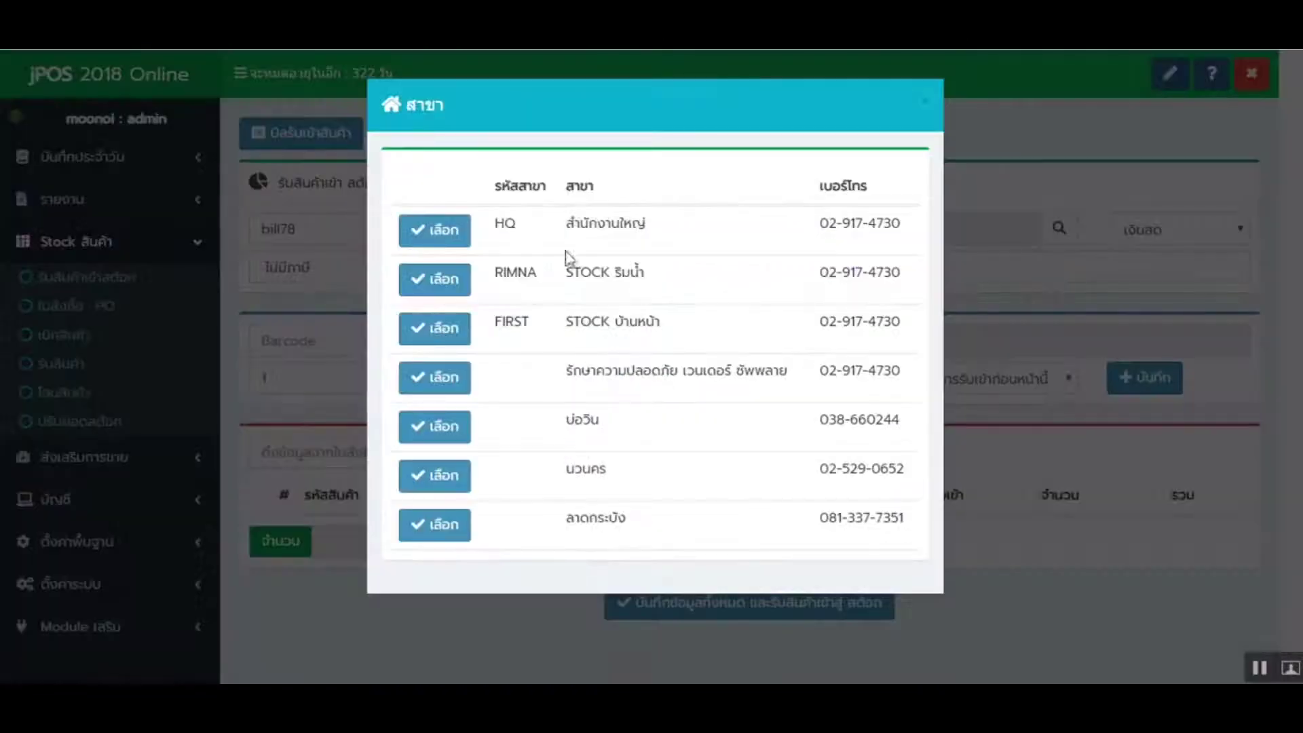
left_click(429, 233)
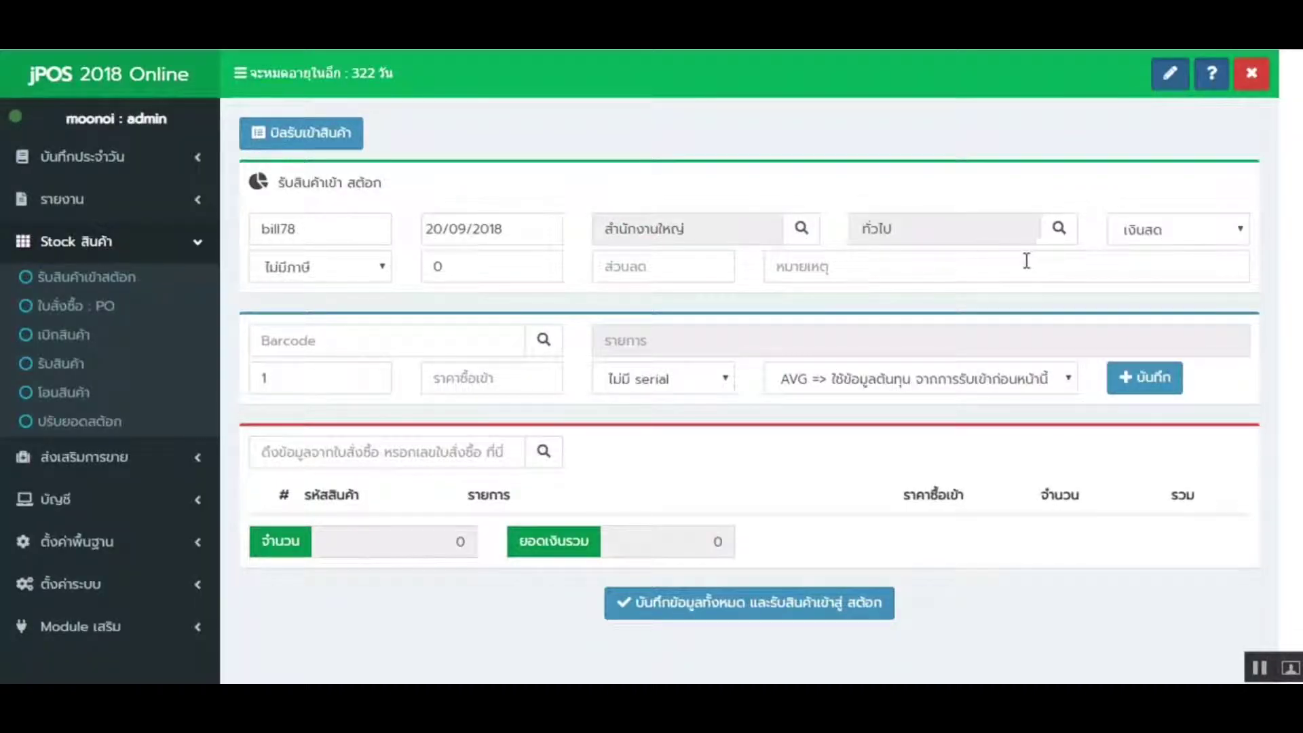
left_click(1057, 229)
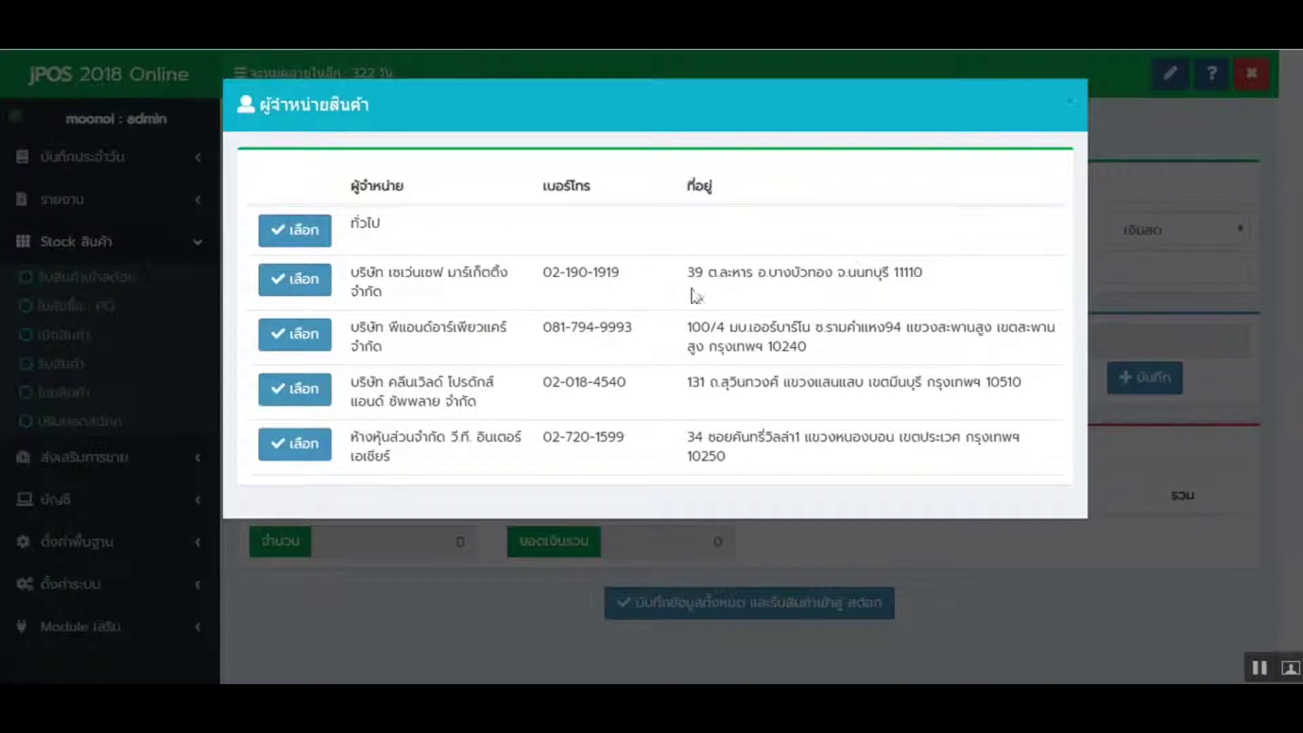
left_click(317, 288)
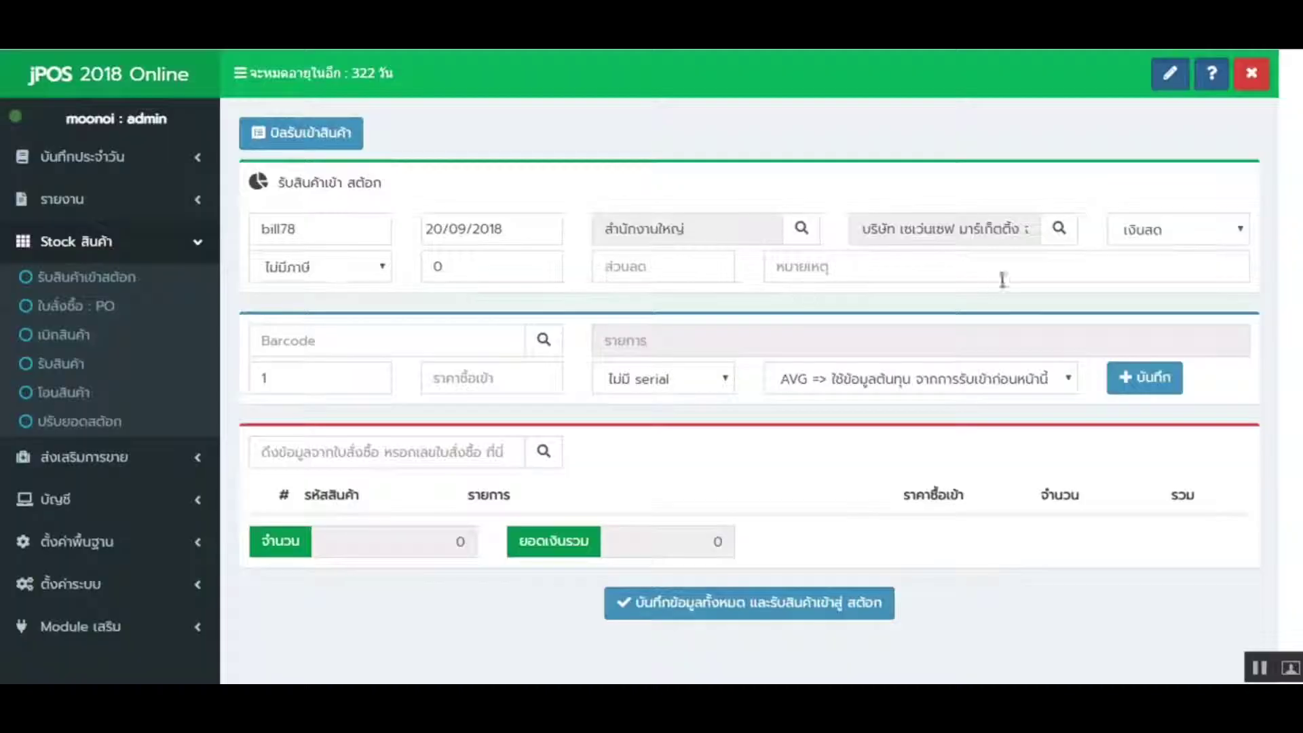
left_click(390, 344)
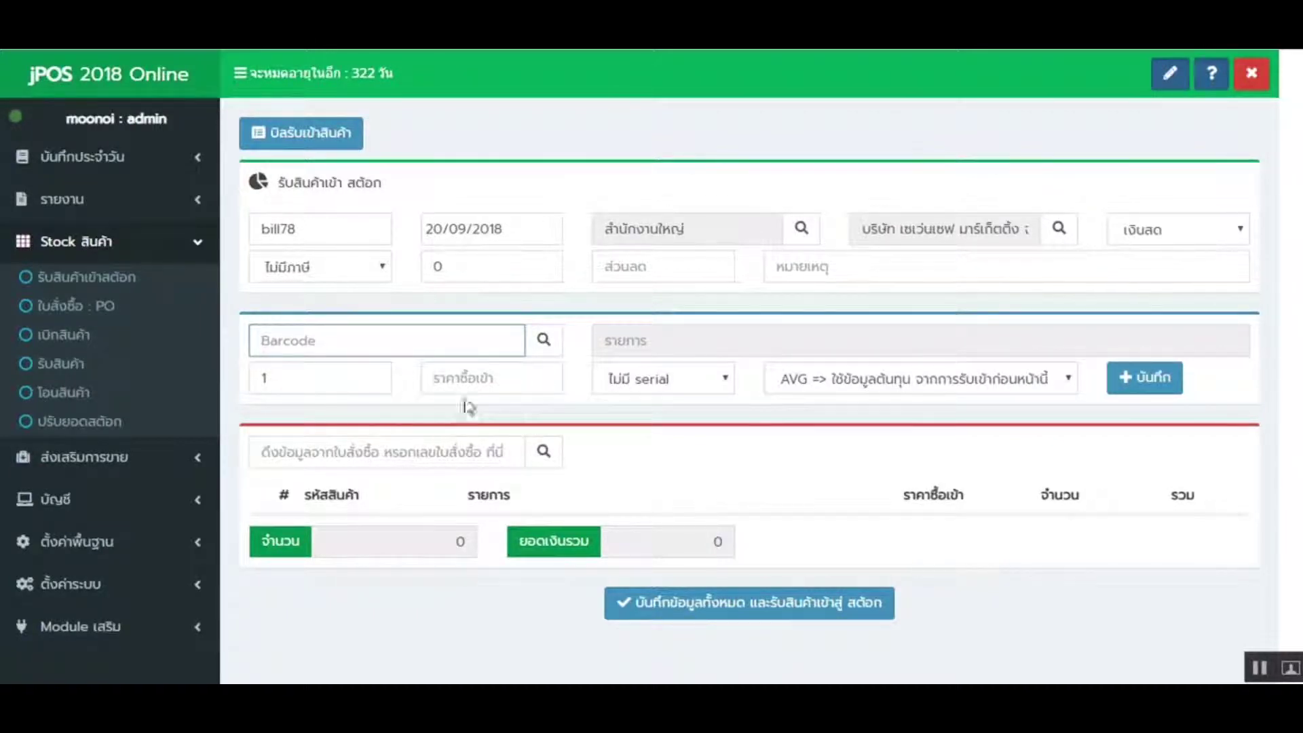
- Copy bill number 6 from the PO list in a new tab and paste it into the order lookup
left_click(354, 452)
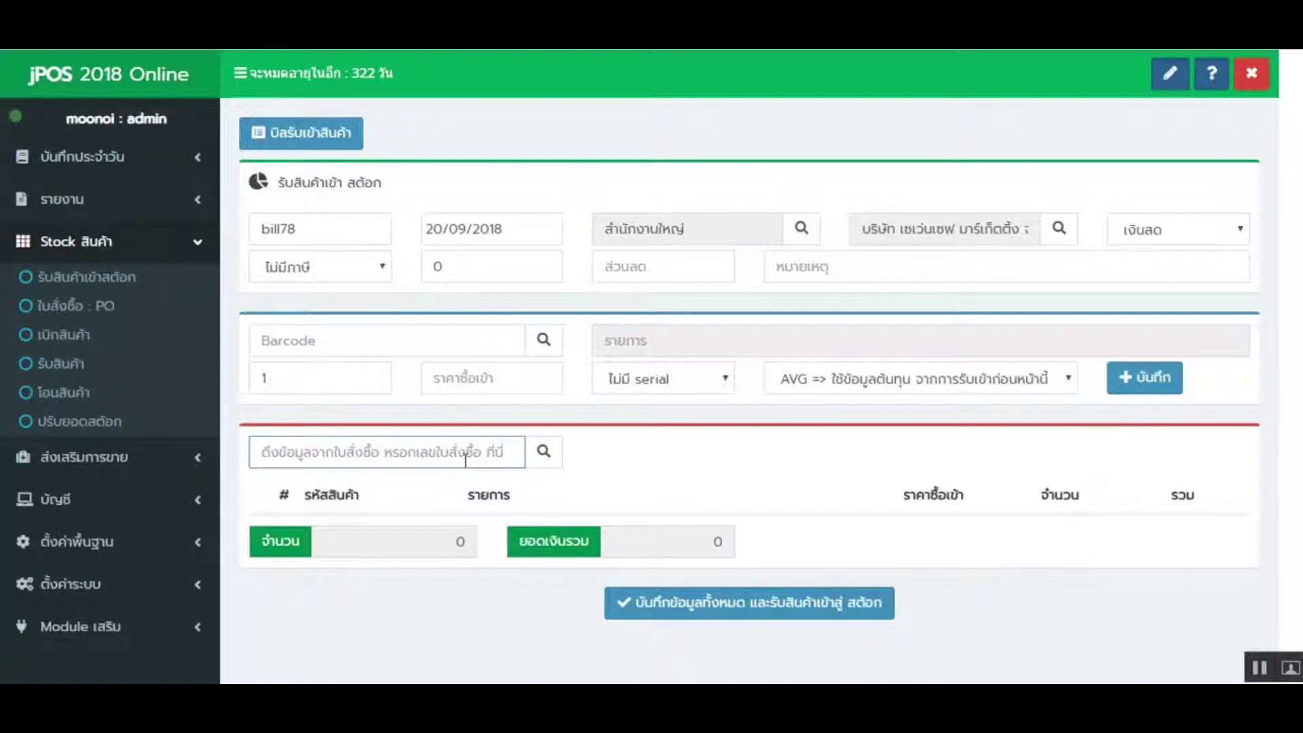
right_click(57, 319)
left_click(129, 324)
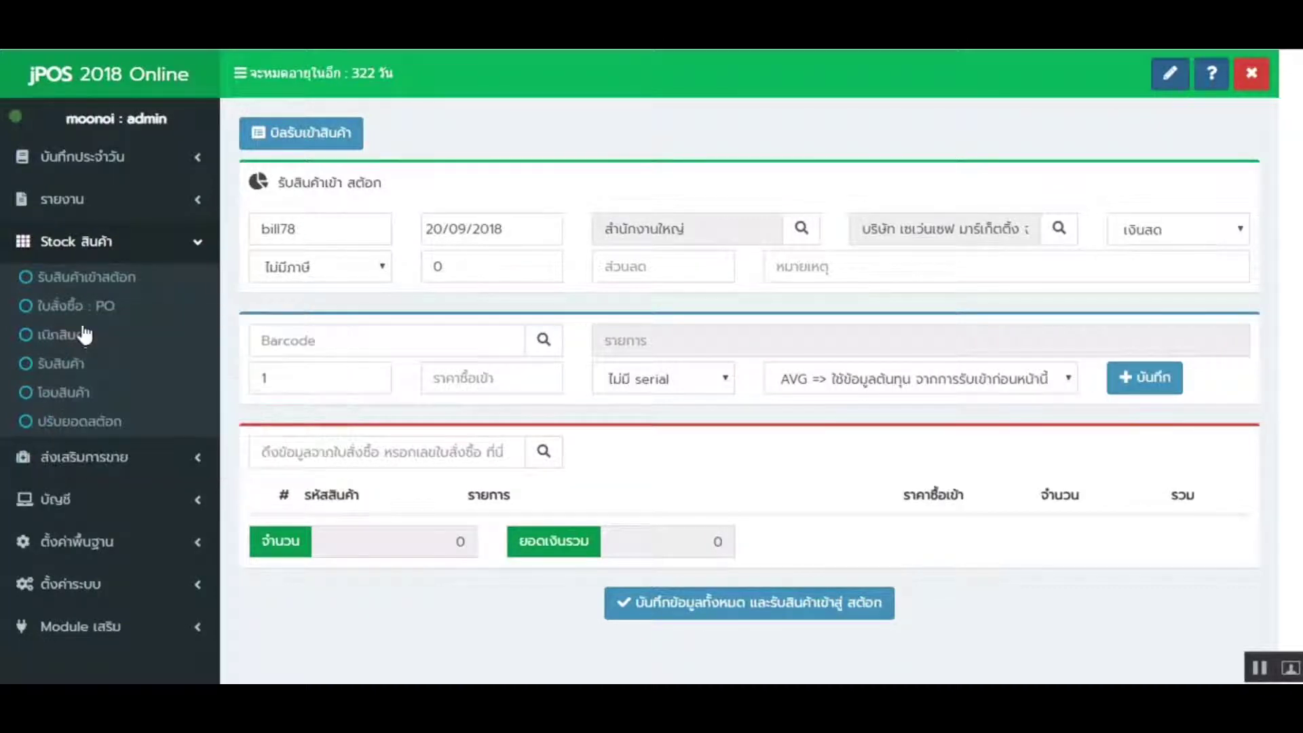
left_click(82, 335)
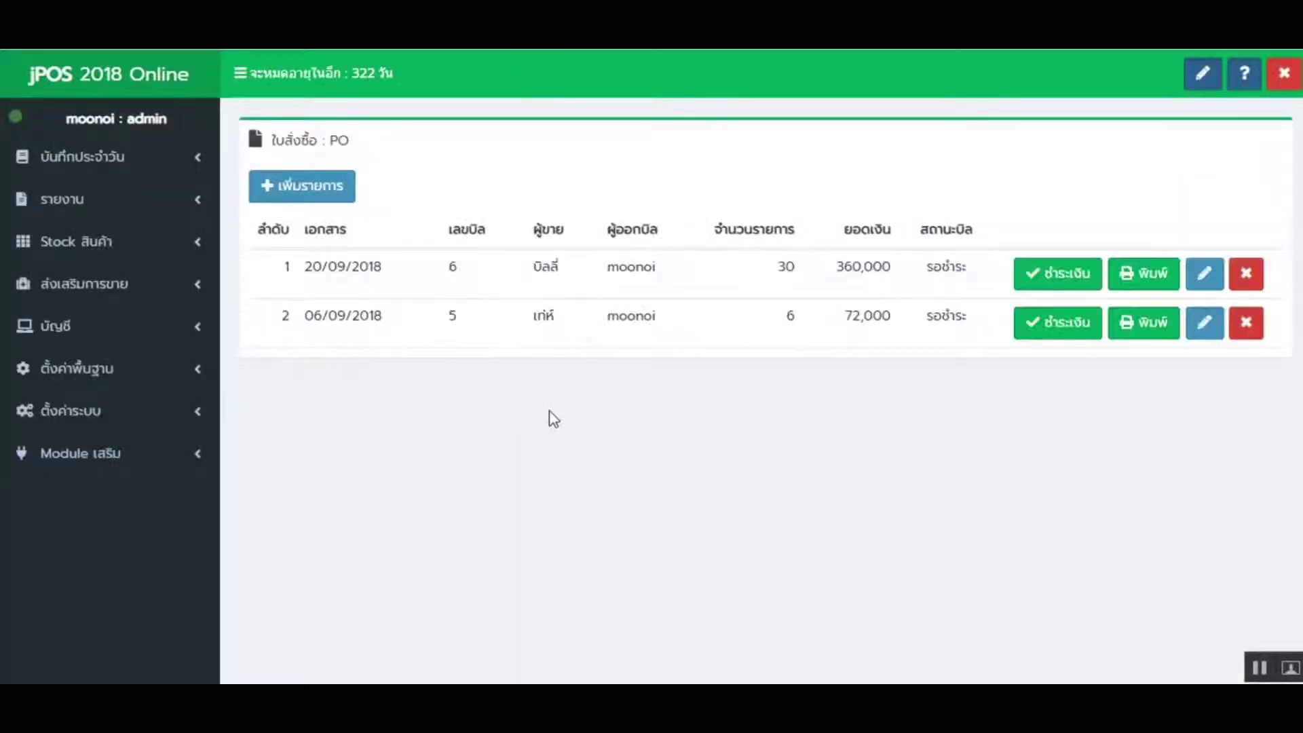
double_click(451, 269)
key("ctrl+c")
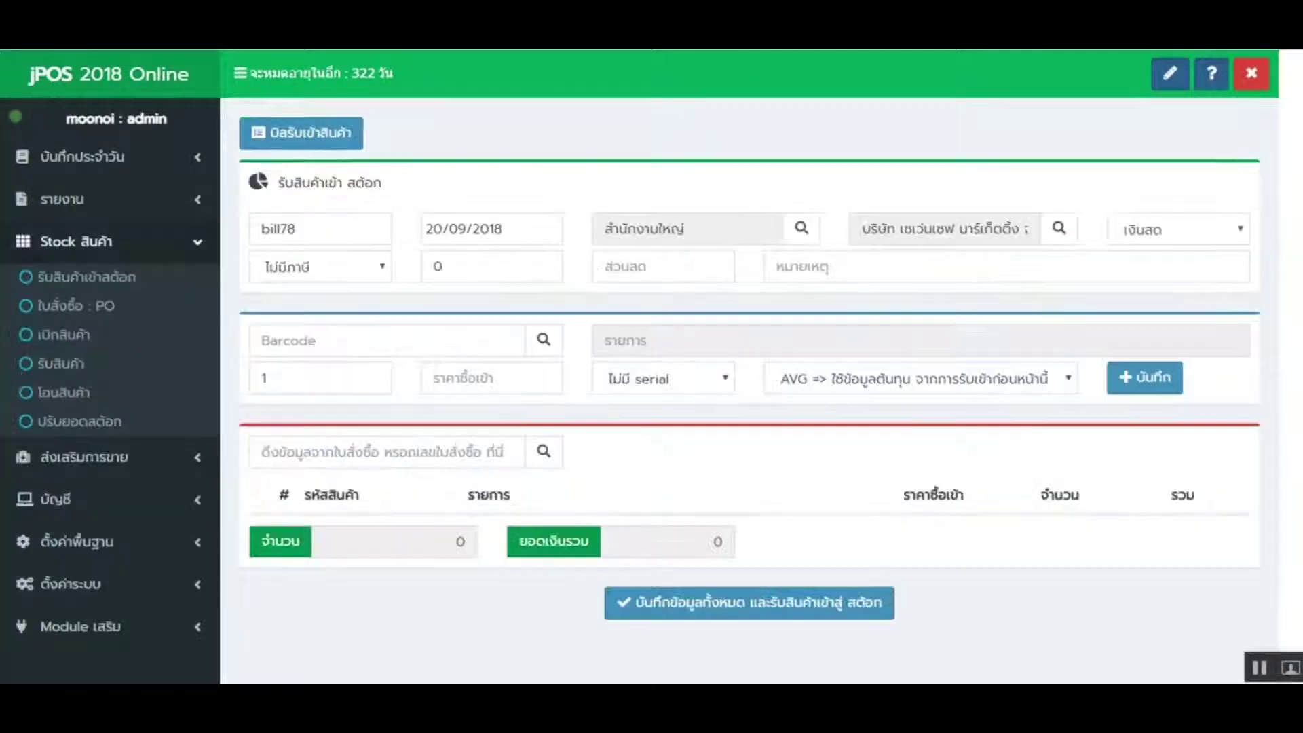
left_click(413, 452)
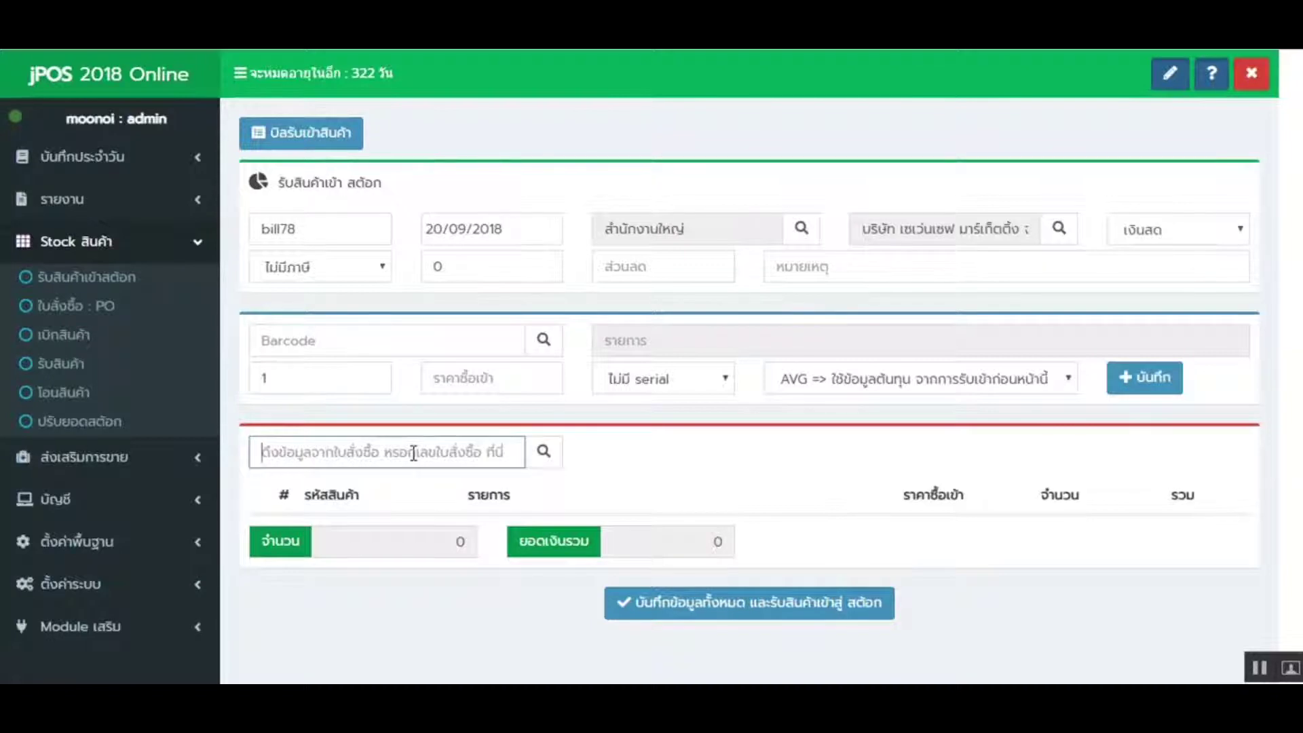
key("ctrl+v")
left_click(543, 452)
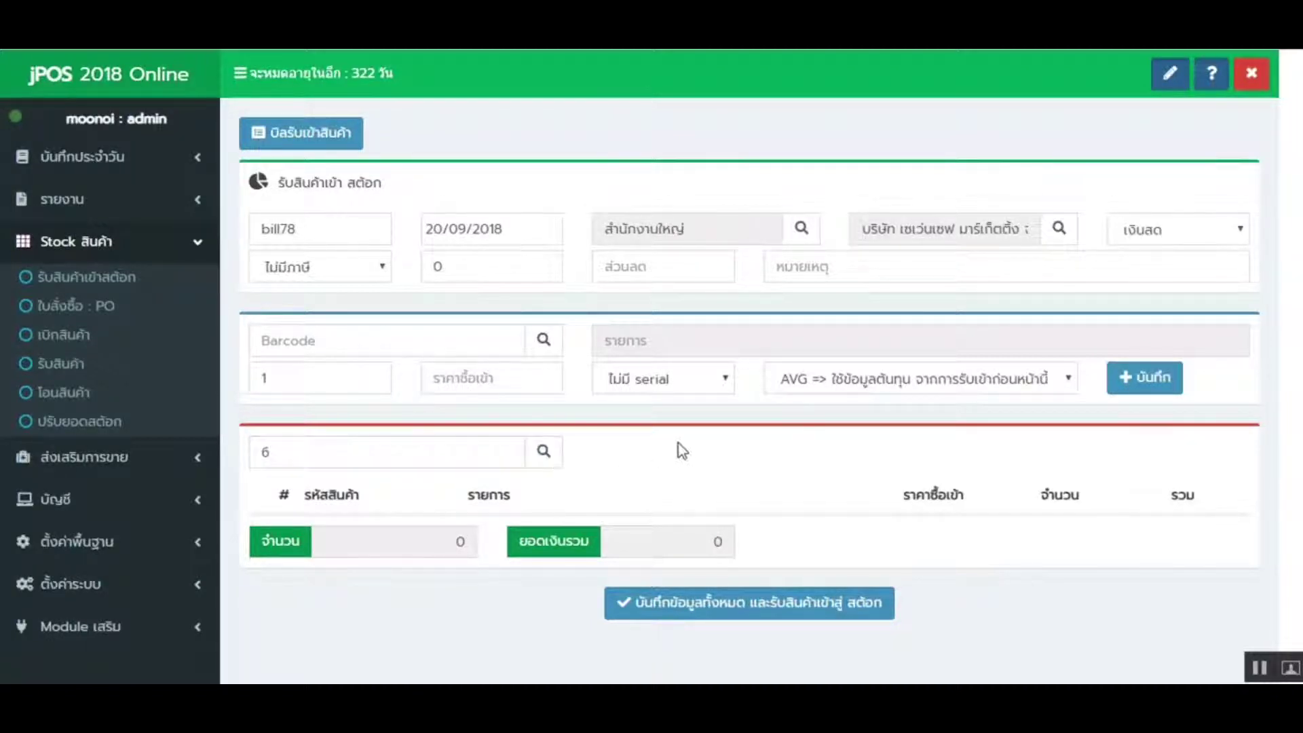
- Receive PO 6's 30 units worth 360,000 into stock and confirm
scroll(679, 443, "down", 2)
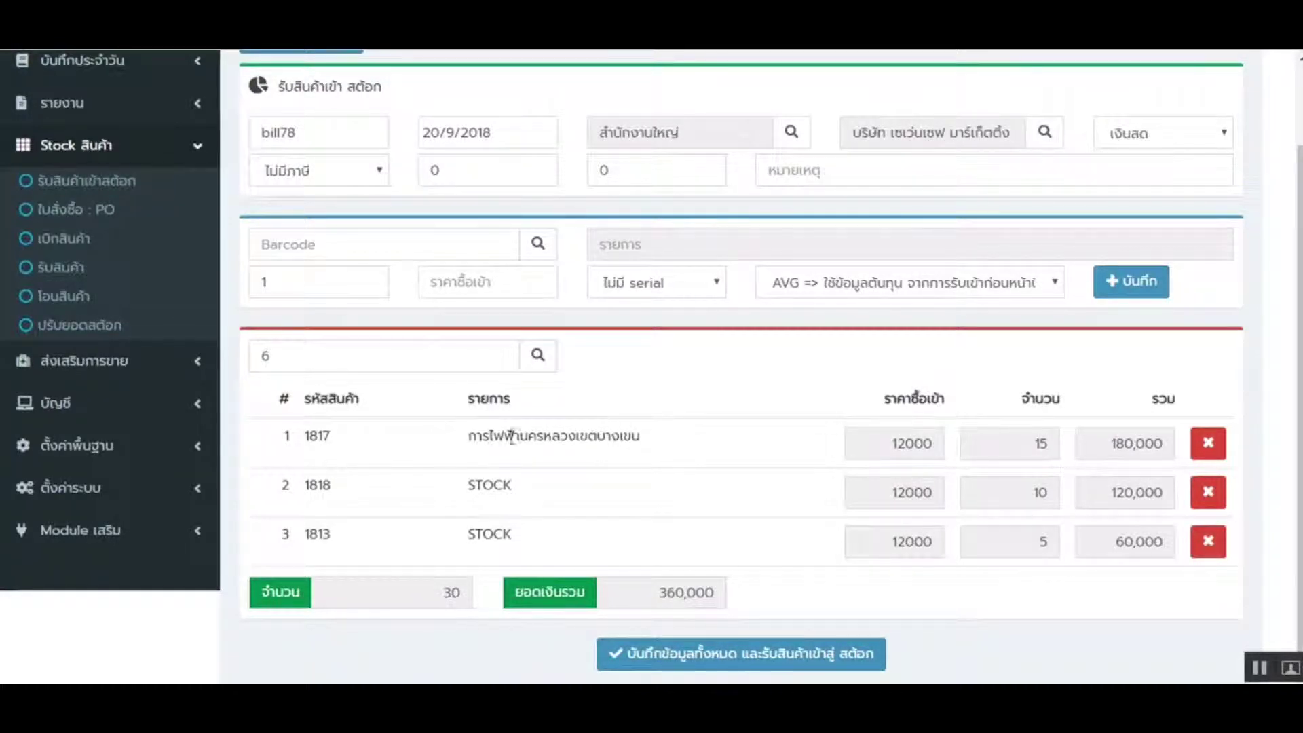
scroll(683, 530, "down", 1)
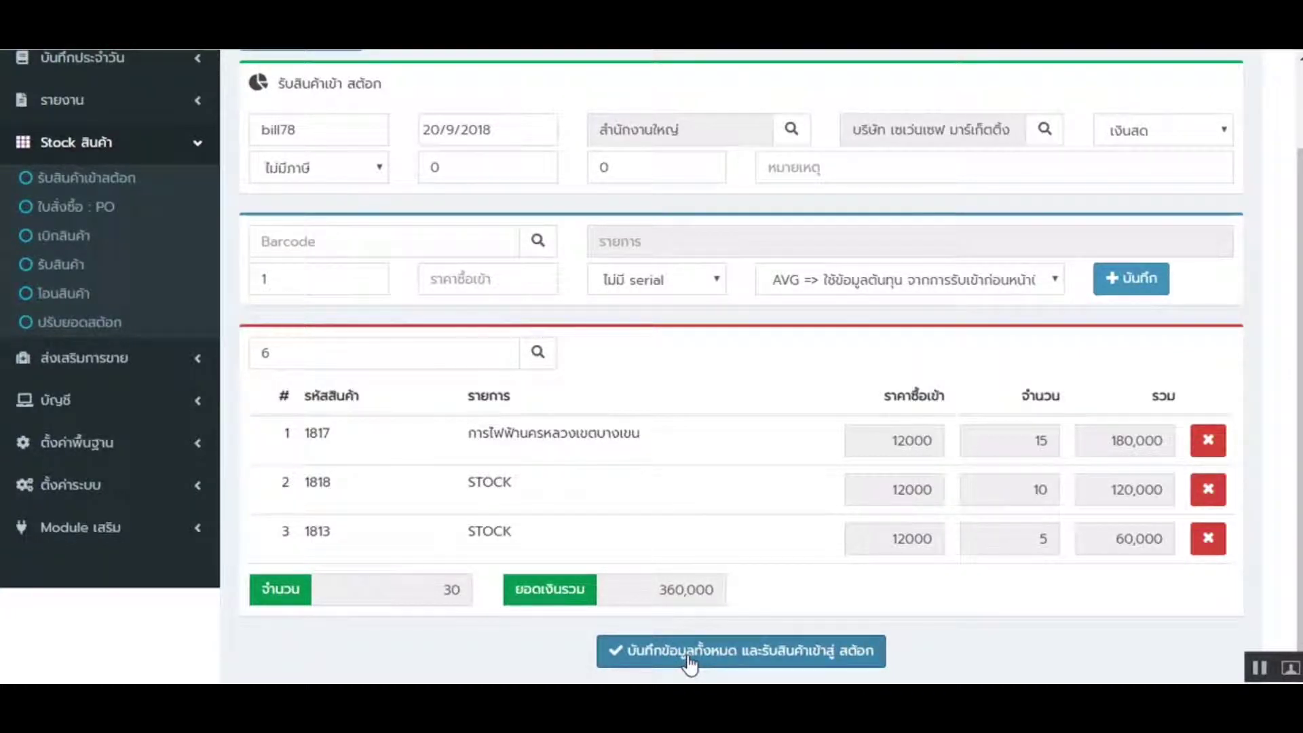
scroll(679, 481, "up", 1)
scroll(693, 543, "down", 1)
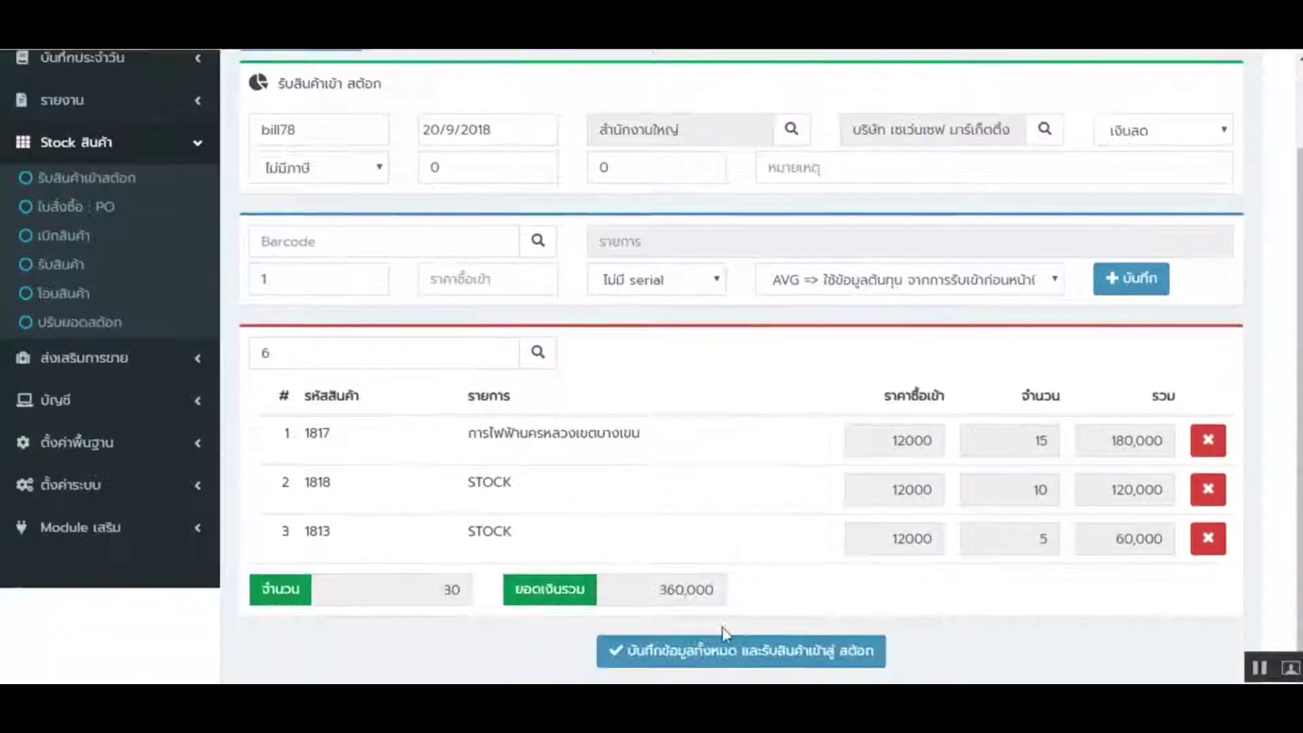
left_click(722, 643)
left_click(628, 470)
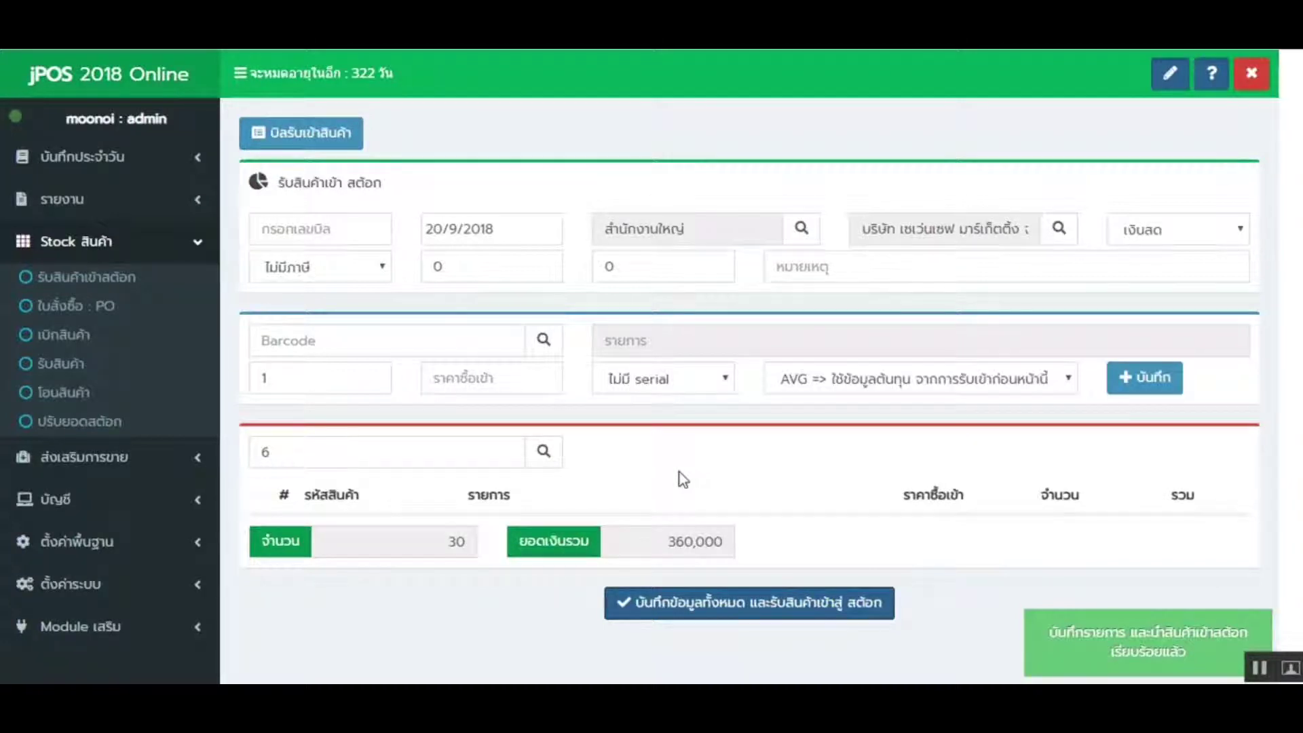
- Print purchase order 6 as a PDF and copy item code 1813 from it
left_click(166, 253)
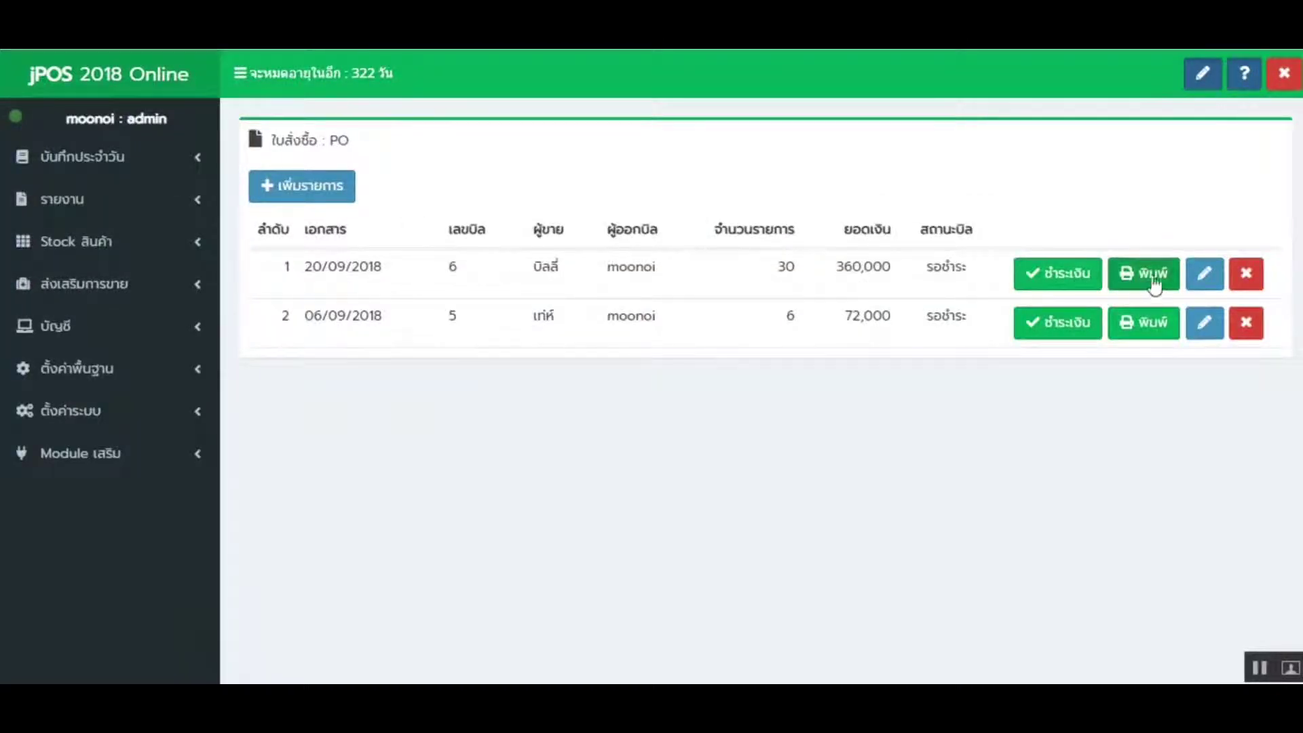
left_click(1152, 281)
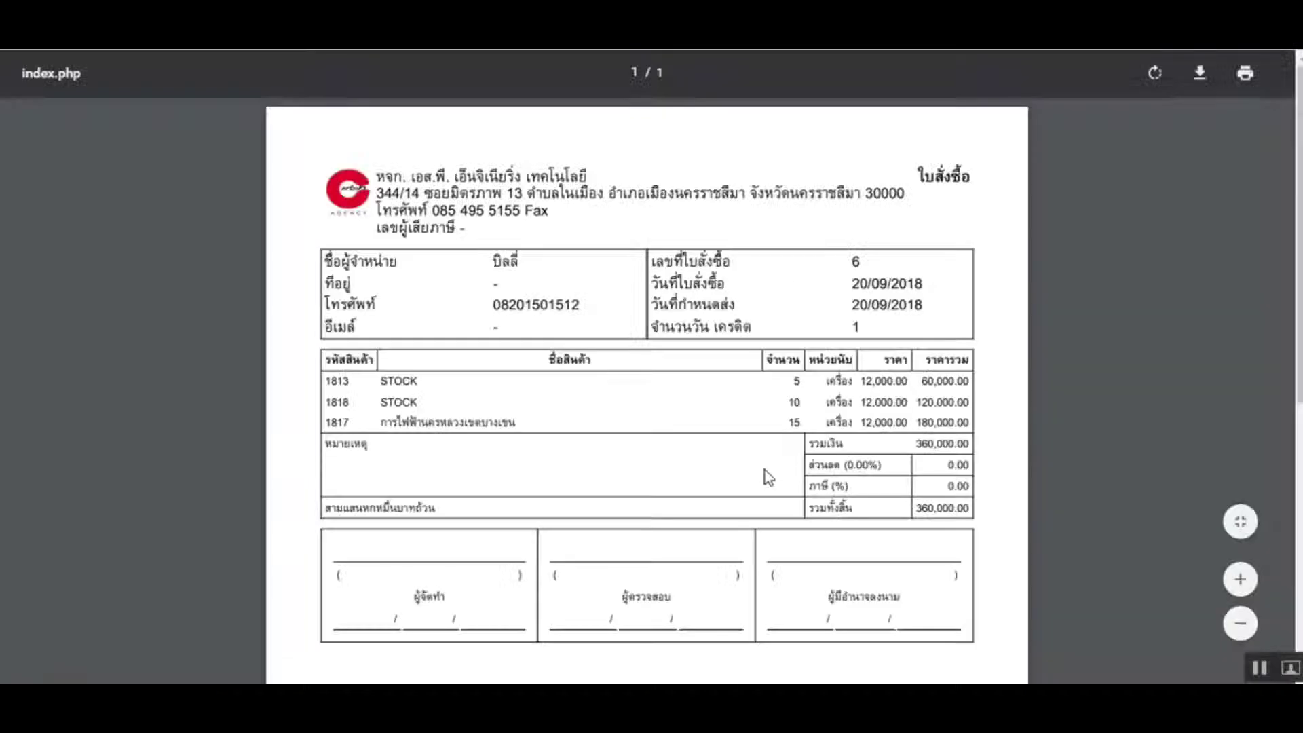
double_click(337, 384)
right_click(343, 391)
left_click(363, 395)
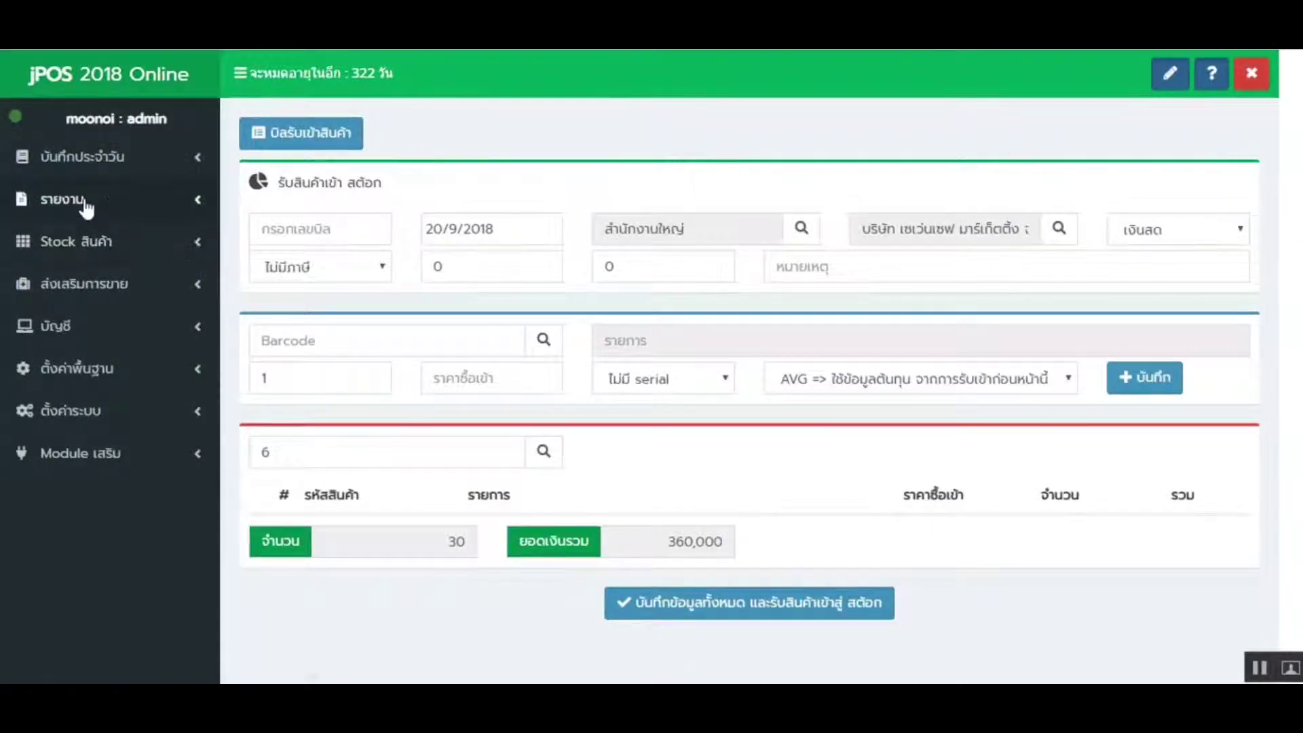
- Run the stock report for item code 1813 at the head-office branch
left_click(84, 199)
left_click(84, 499)
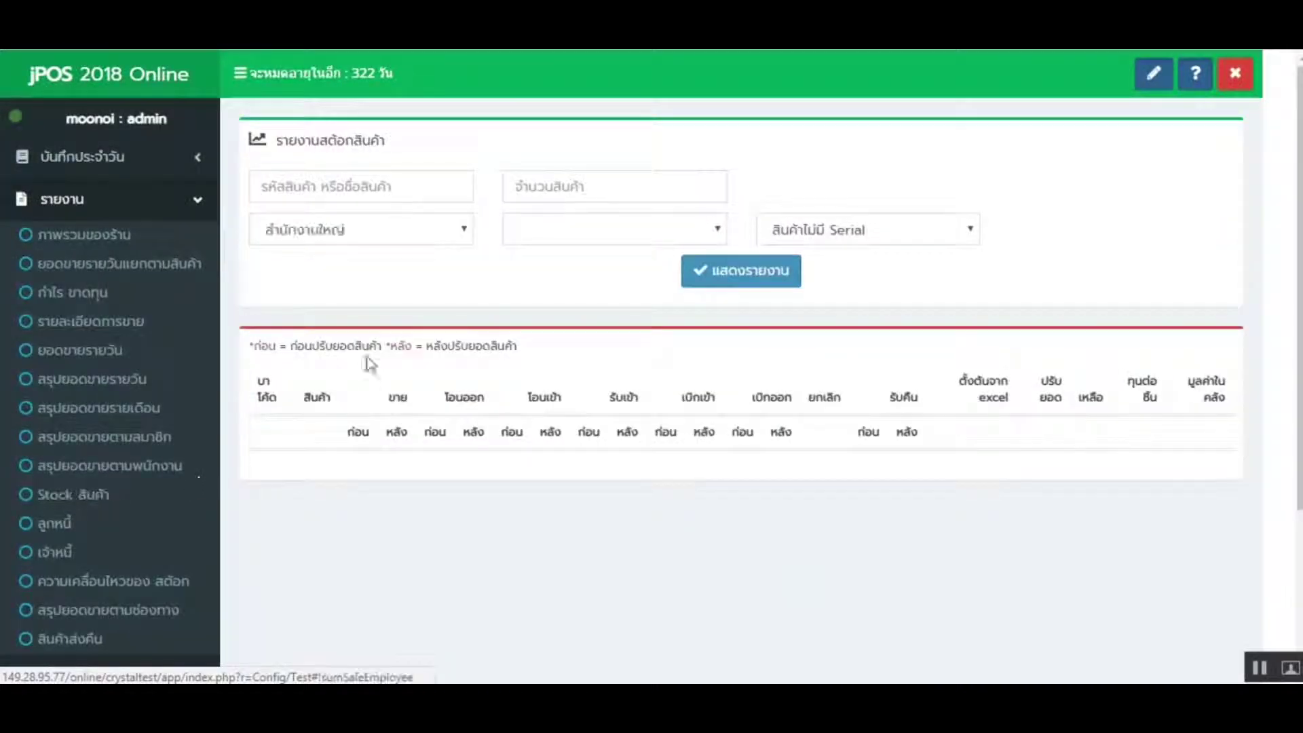
left_click(369, 230)
left_click(364, 262)
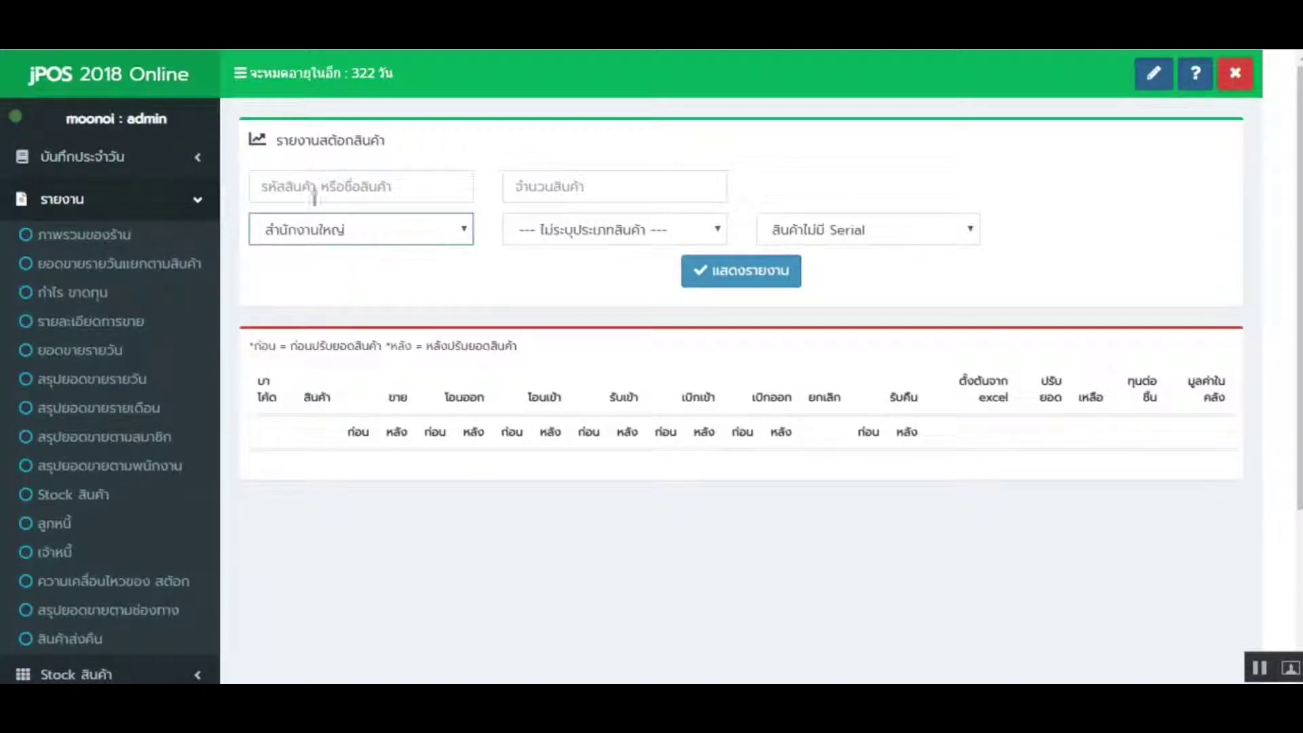
right_click(273, 192)
left_click(334, 307)
left_click(706, 285)
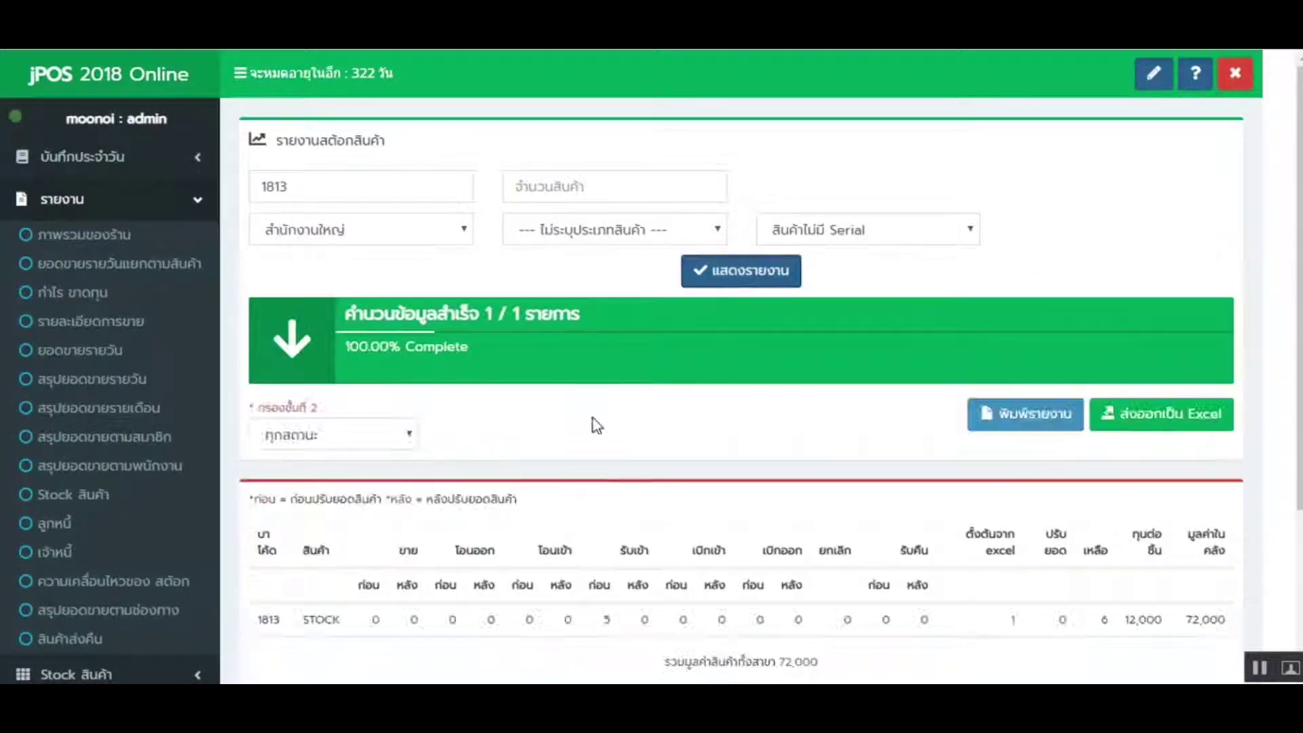
- Check the report shows 5 received, 6 remaining and a 72,000 stock value
scroll(607, 425, "down", 3)
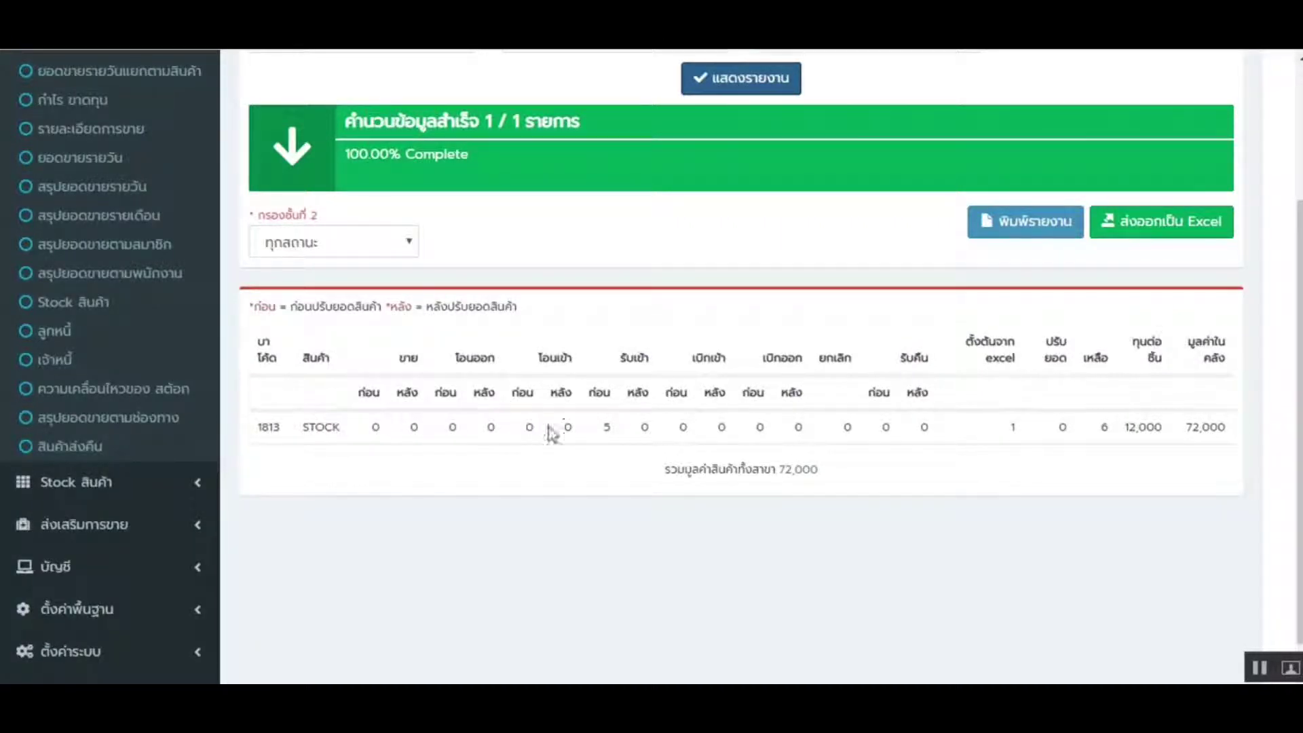
double_click(604, 427)
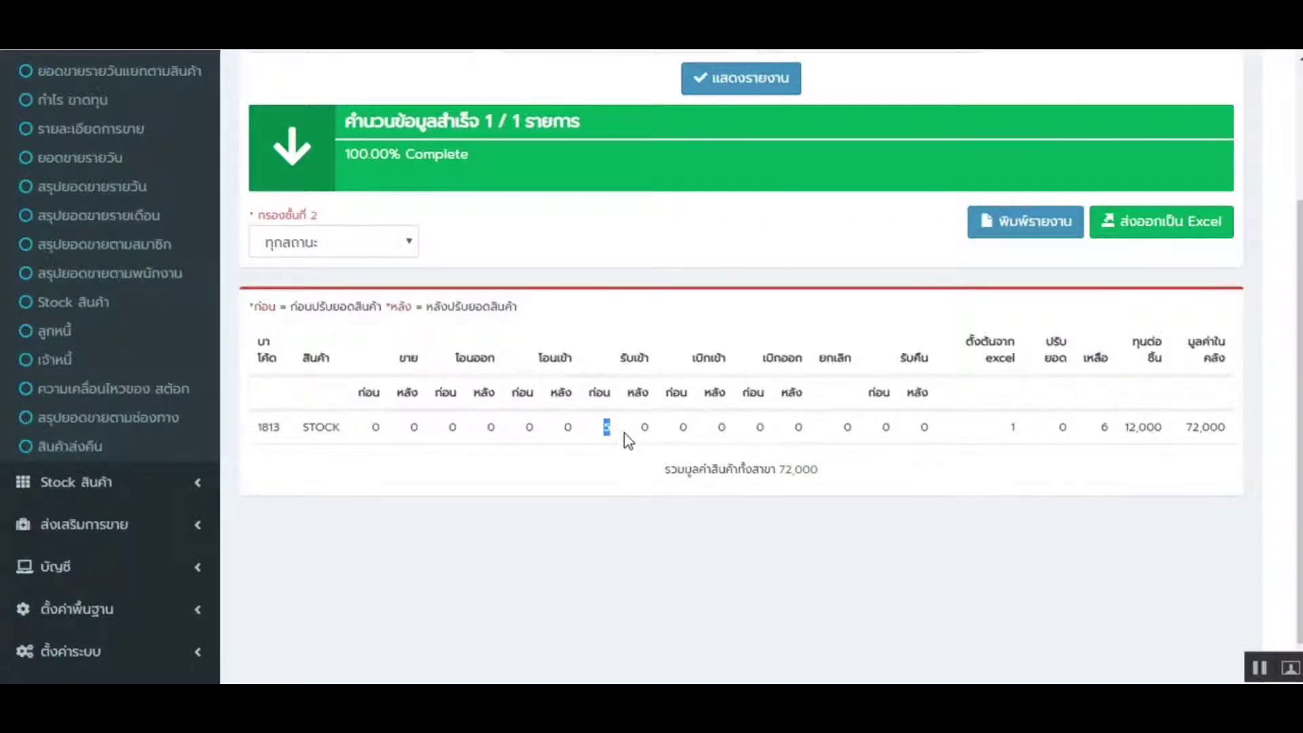
left_click(625, 433)
scroll(515, 352, "up", 2)
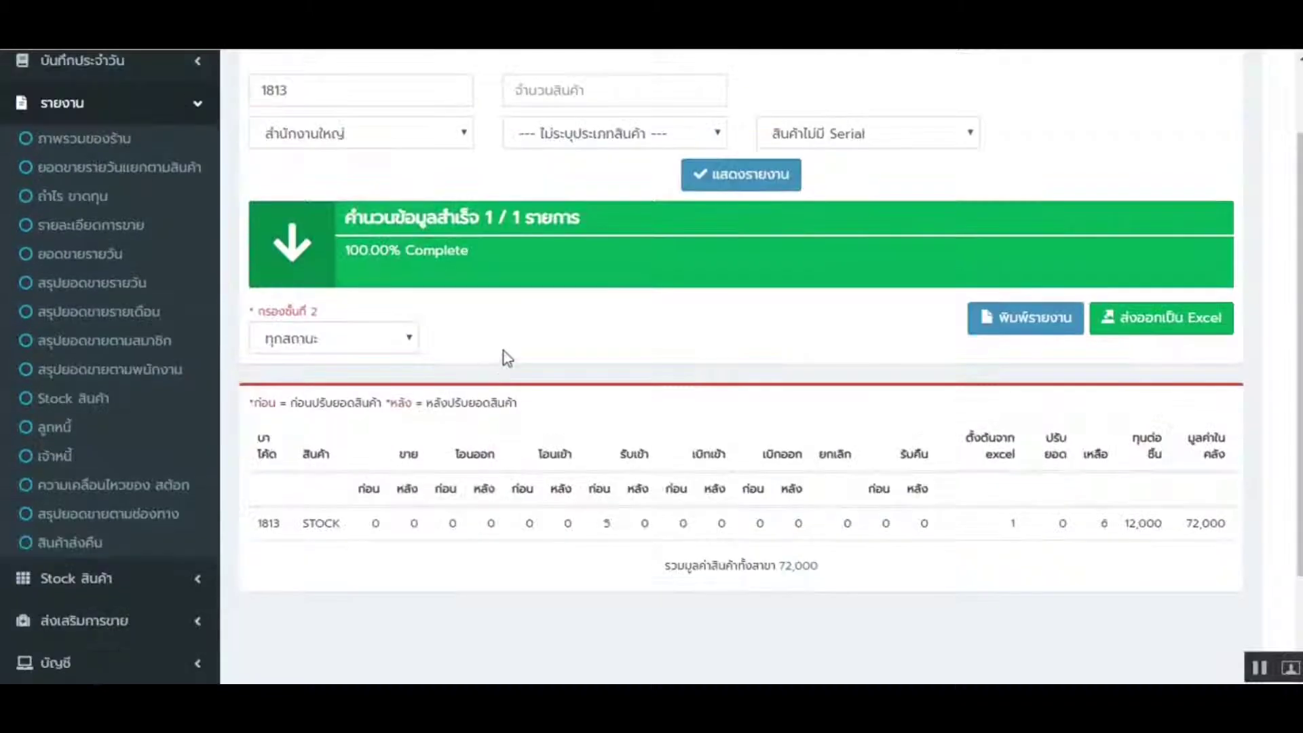
scroll(699, 412, "up", 1)
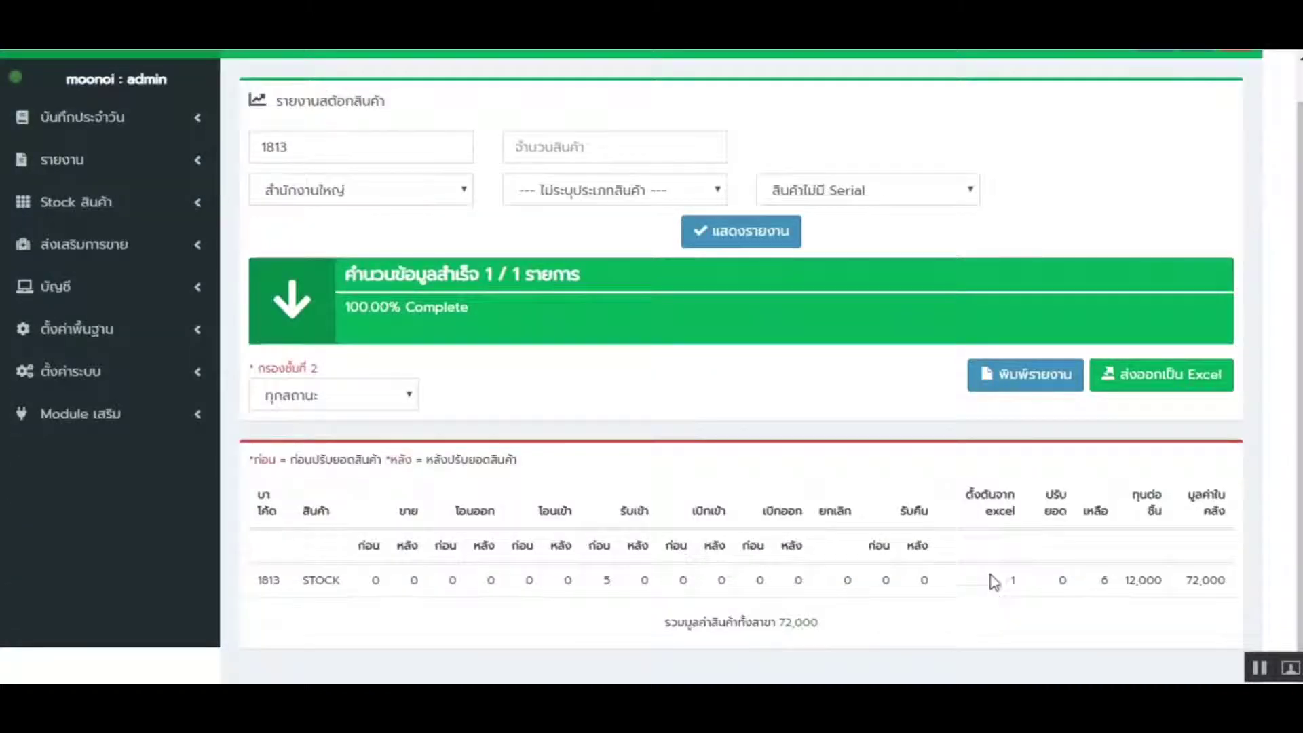